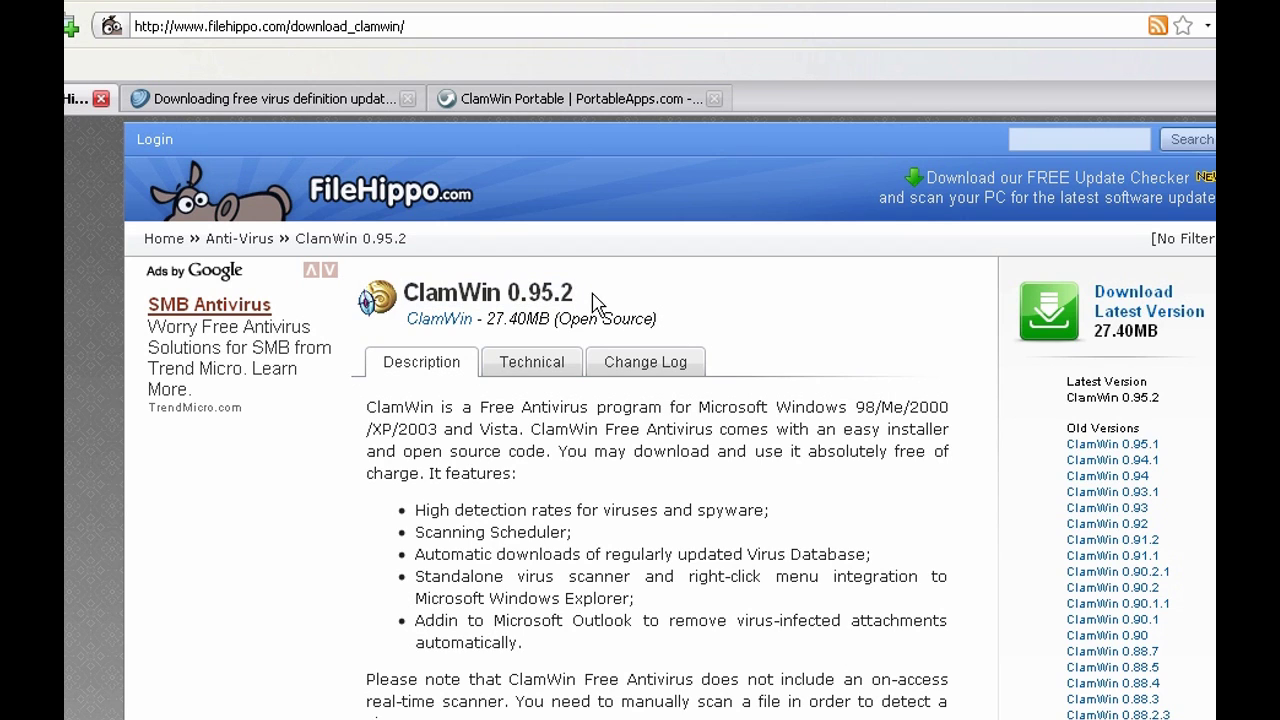
Step: Review the ClamWin 0.95.2 download page, the manual virus definition download page and the ClamWin Portable page
{"action": "left_click_drag", "start_coordinate": [409, 26], "coordinate": [150, 32]}
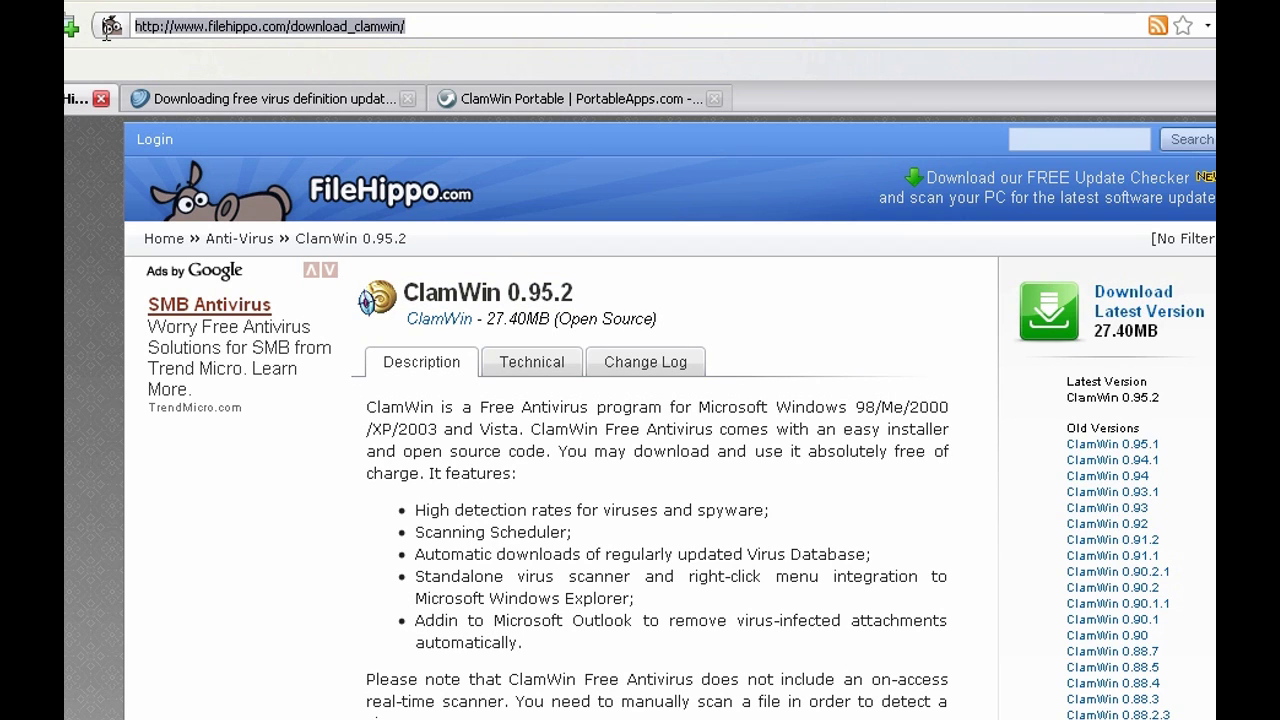
{"action": "left_click_drag", "start_coordinate": [409, 26], "coordinate": [124, 30]}
{"action": "left_click", "coordinate": [787, 400]}
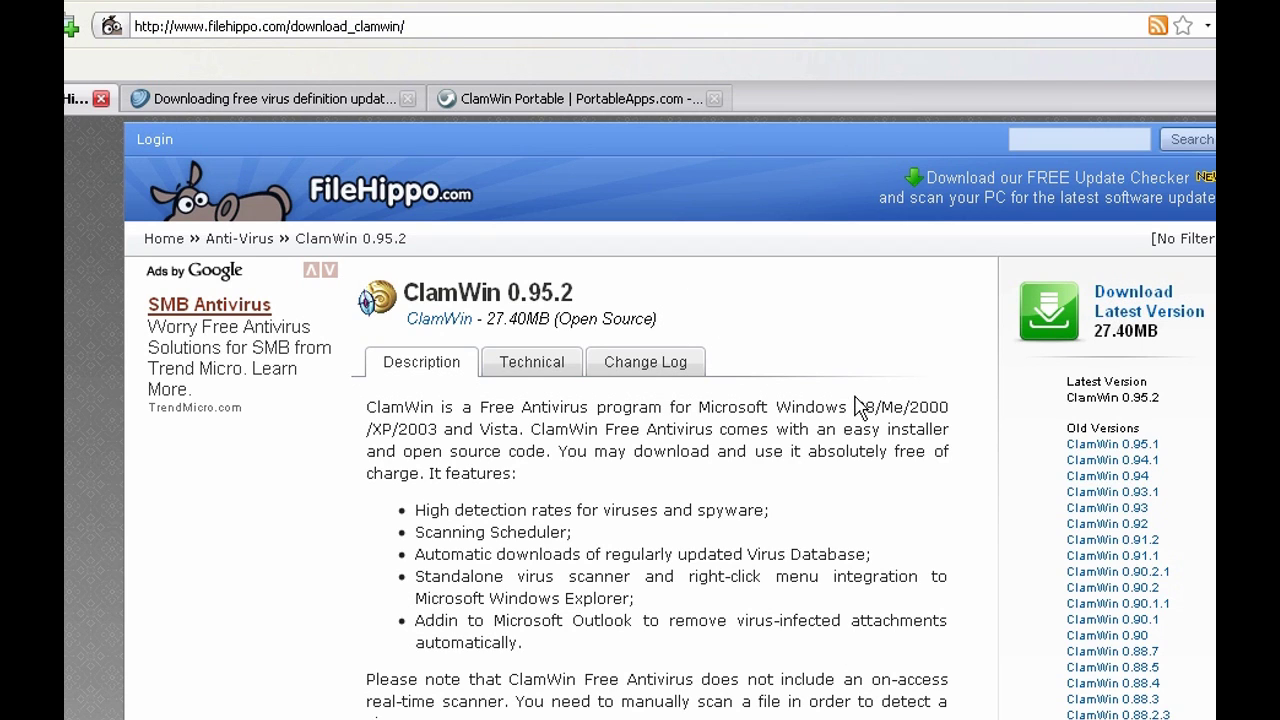
{"action": "left_click", "coordinate": [306, 104]}
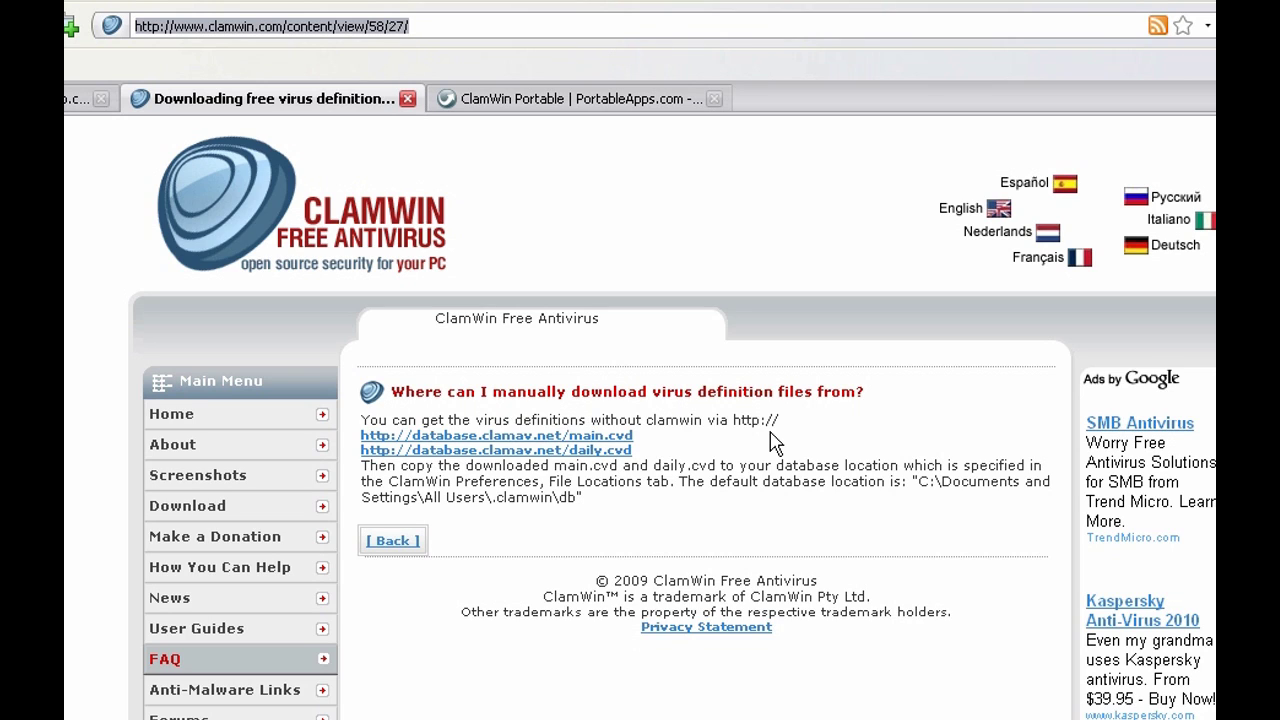
{"action": "left_click", "coordinate": [600, 100]}
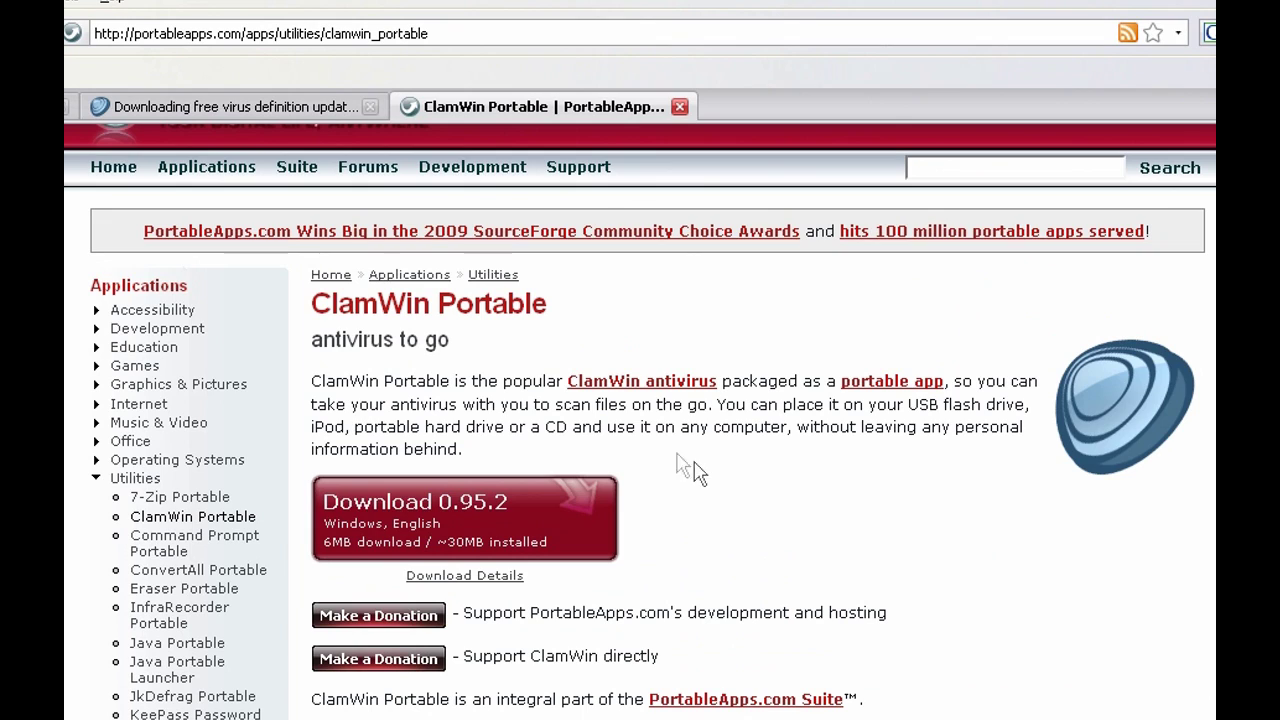
{"action": "left_click_drag", "start_coordinate": [437, 303], "coordinate": [563, 309]}
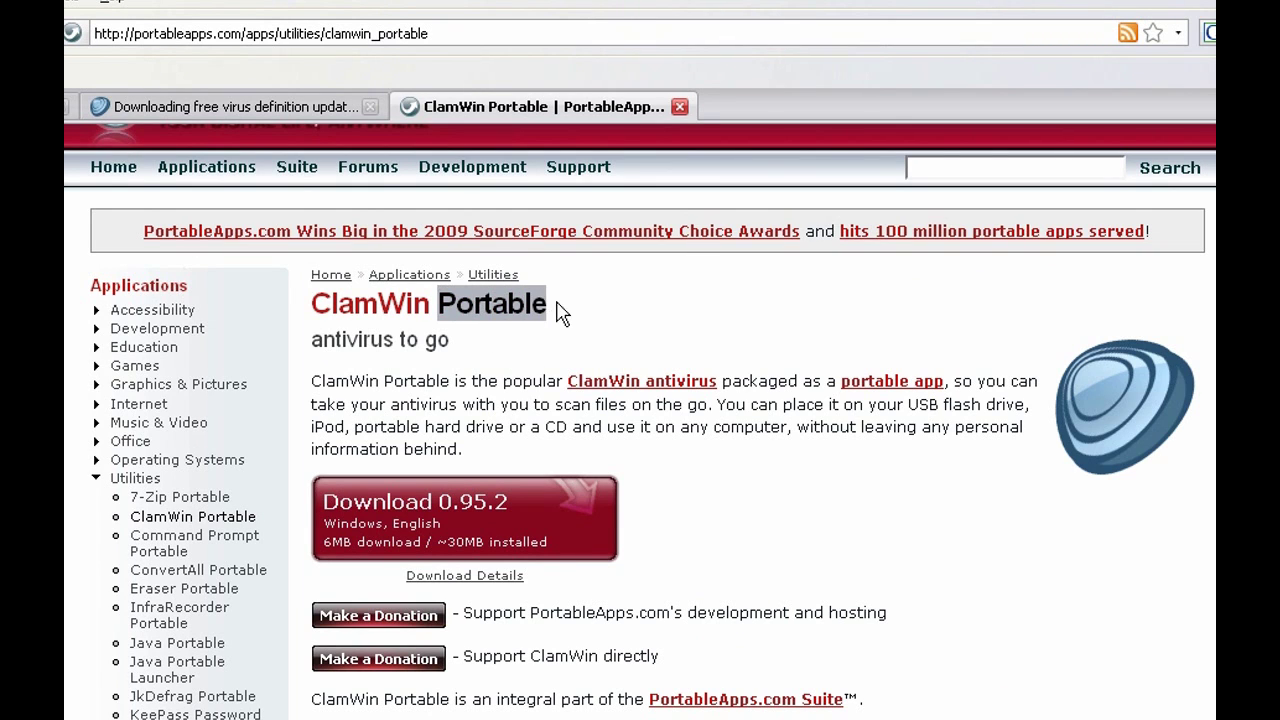
{"action": "left_click", "coordinate": [598, 333]}
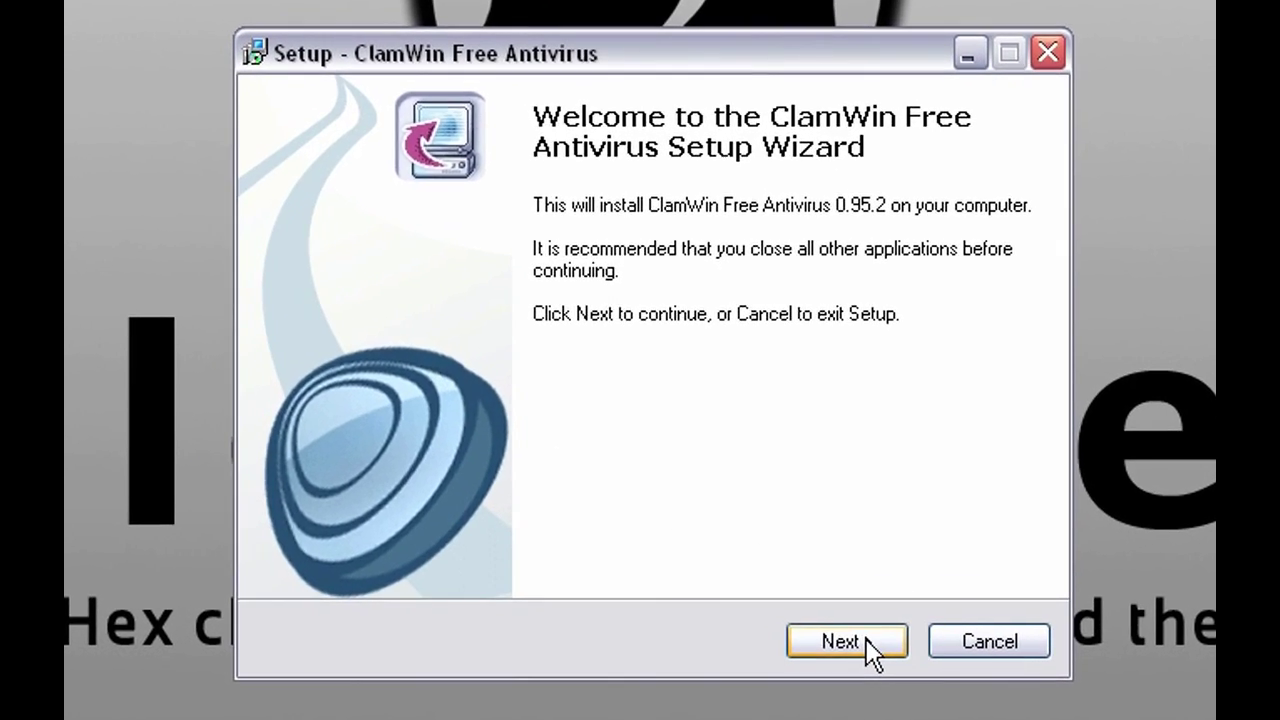
Step: Accept the ClamWin Free Antivirus license agreement and choose installation for all users of the computer
{"action": "left_click", "coordinate": [866, 645]}
{"action": "left_click", "coordinate": [430, 545]}
{"action": "left_click", "coordinate": [840, 642]}
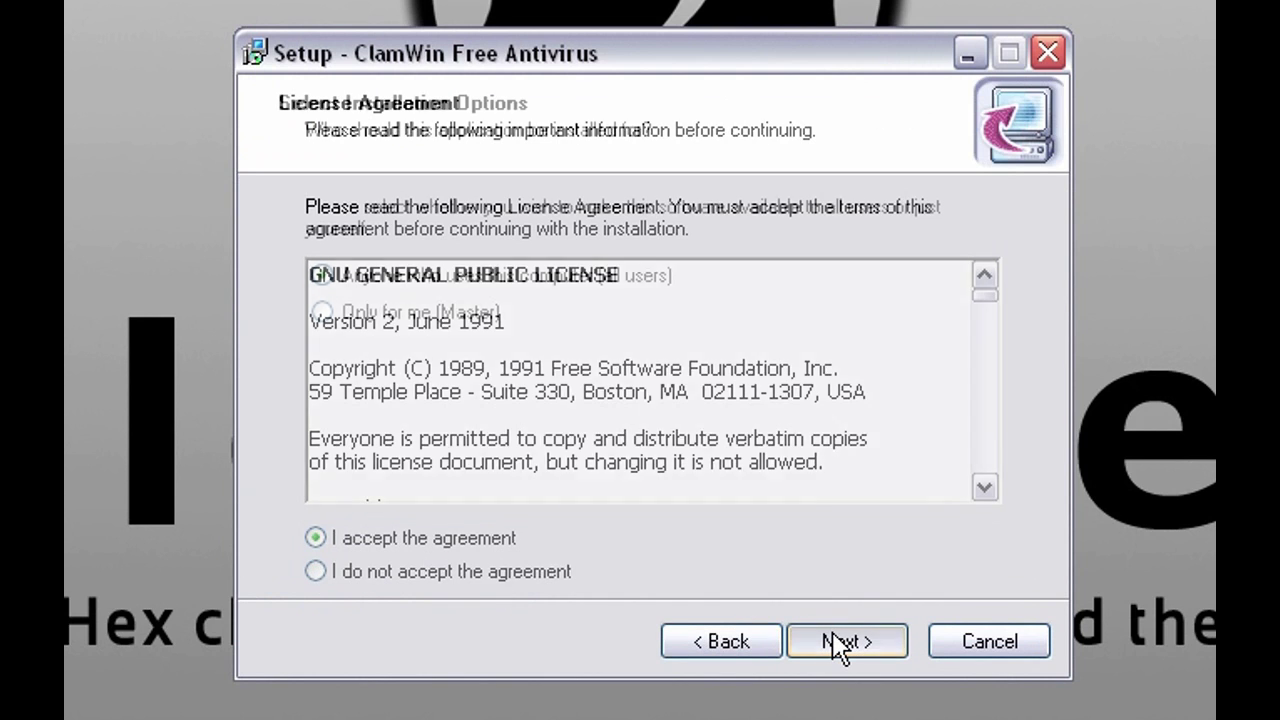
{"action": "left_click", "coordinate": [840, 642]}
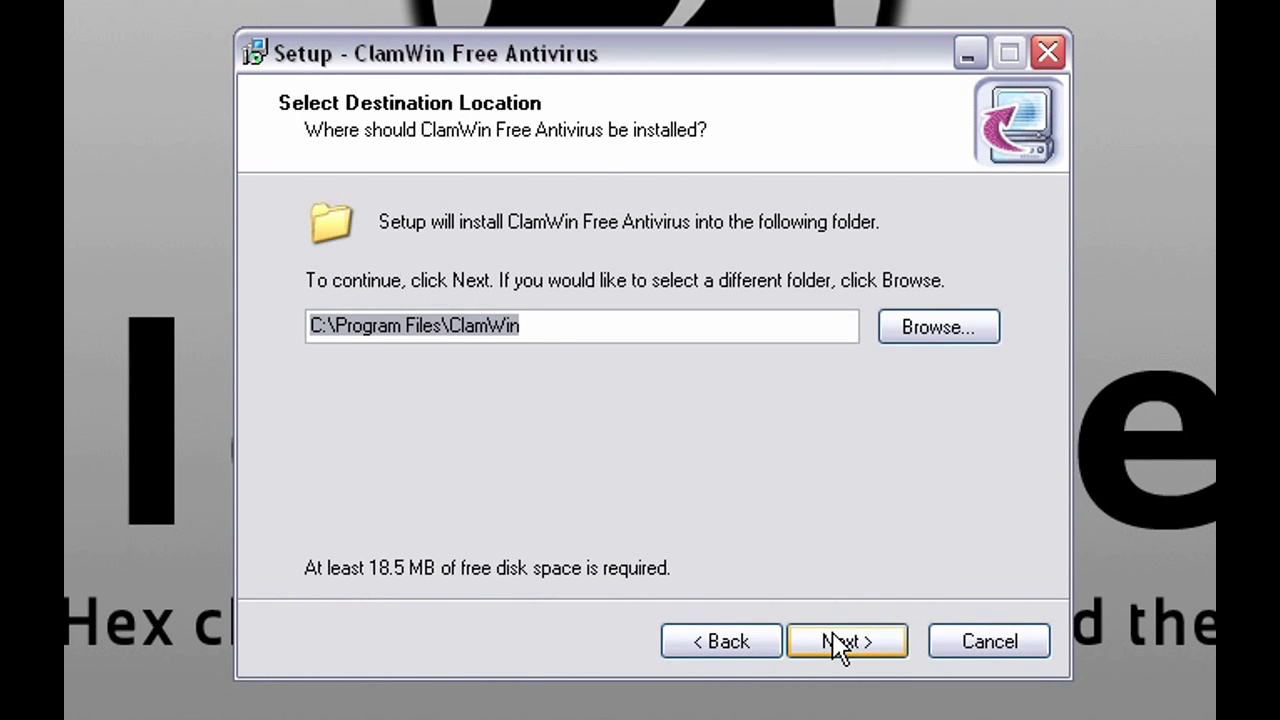
Step: Install ClamWin in C:\Program Files\ClamWin with the ClamWin Antivirus Start Menu folder, virus database download and desktop icon enabled
{"action": "left_click", "coordinate": [840, 645]}
{"action": "left_click", "coordinate": [840, 645]}
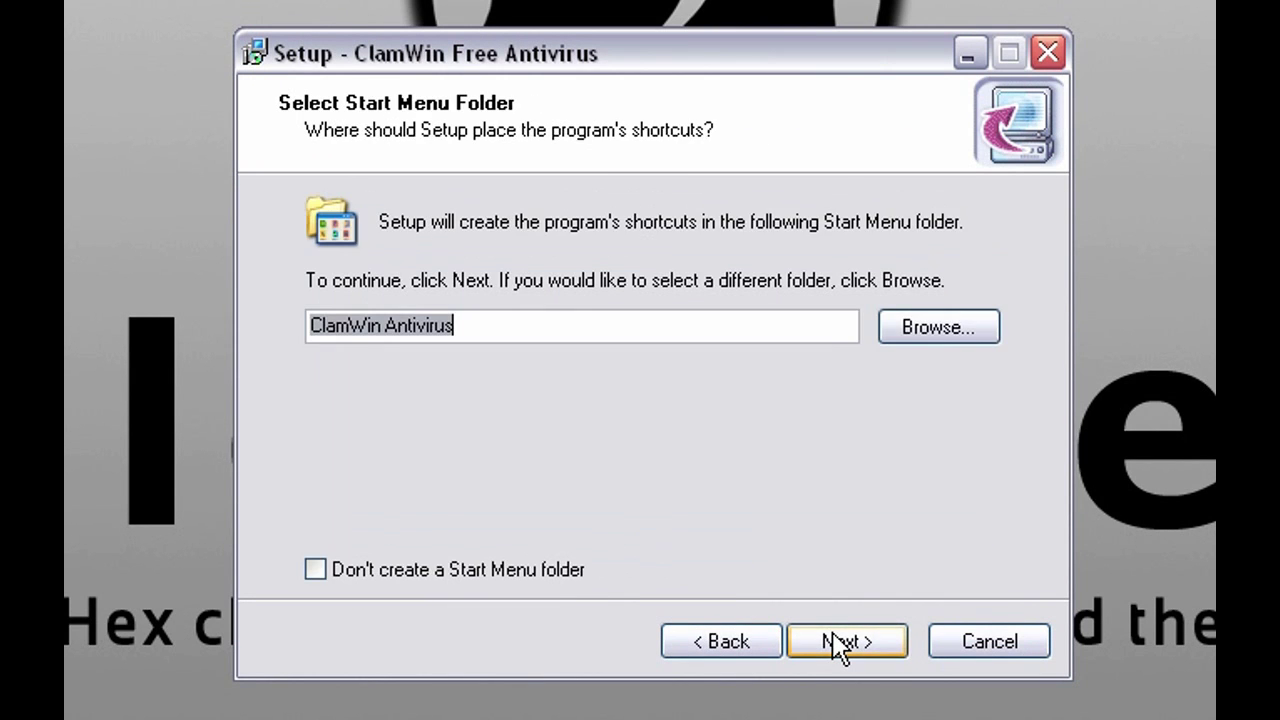
{"action": "left_click", "coordinate": [837, 643]}
{"action": "left_click", "coordinate": [358, 393]}
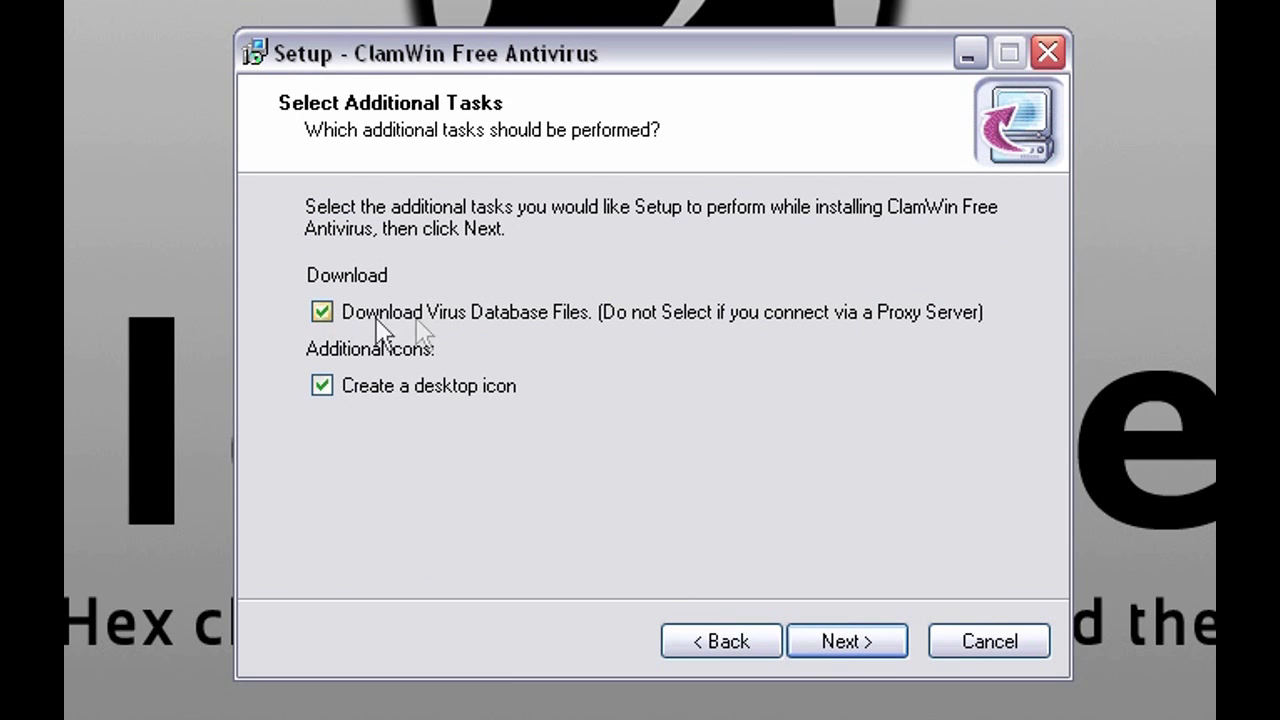
{"action": "left_click", "coordinate": [869, 648]}
{"action": "left_click", "coordinate": [869, 646]}
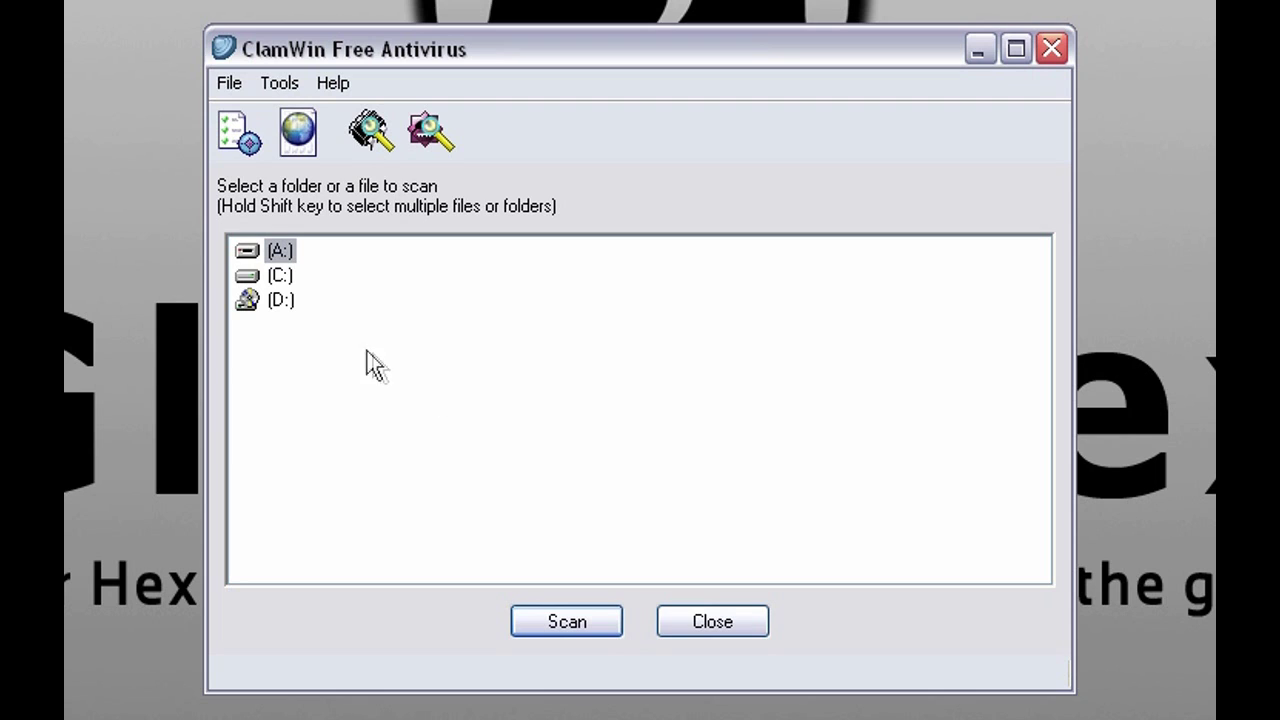
Step: Try a multiple selection of drives (A:), (C:) and (D:), and settle on (C:) alone as the scan target
{"action": "left_click", "coordinate": [289, 278]}
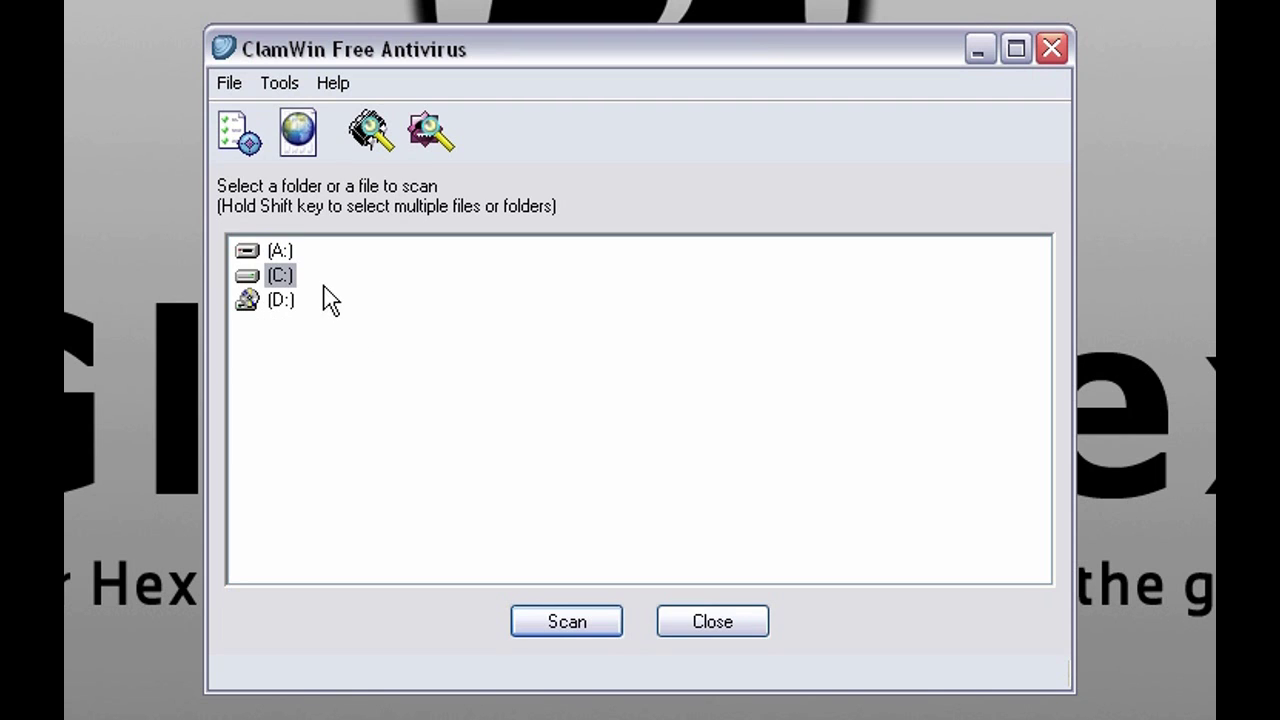
{"action": "left_click", "coordinate": [281, 253], "text": "shift"}
{"action": "left_click", "coordinate": [288, 301], "text": "shift"}
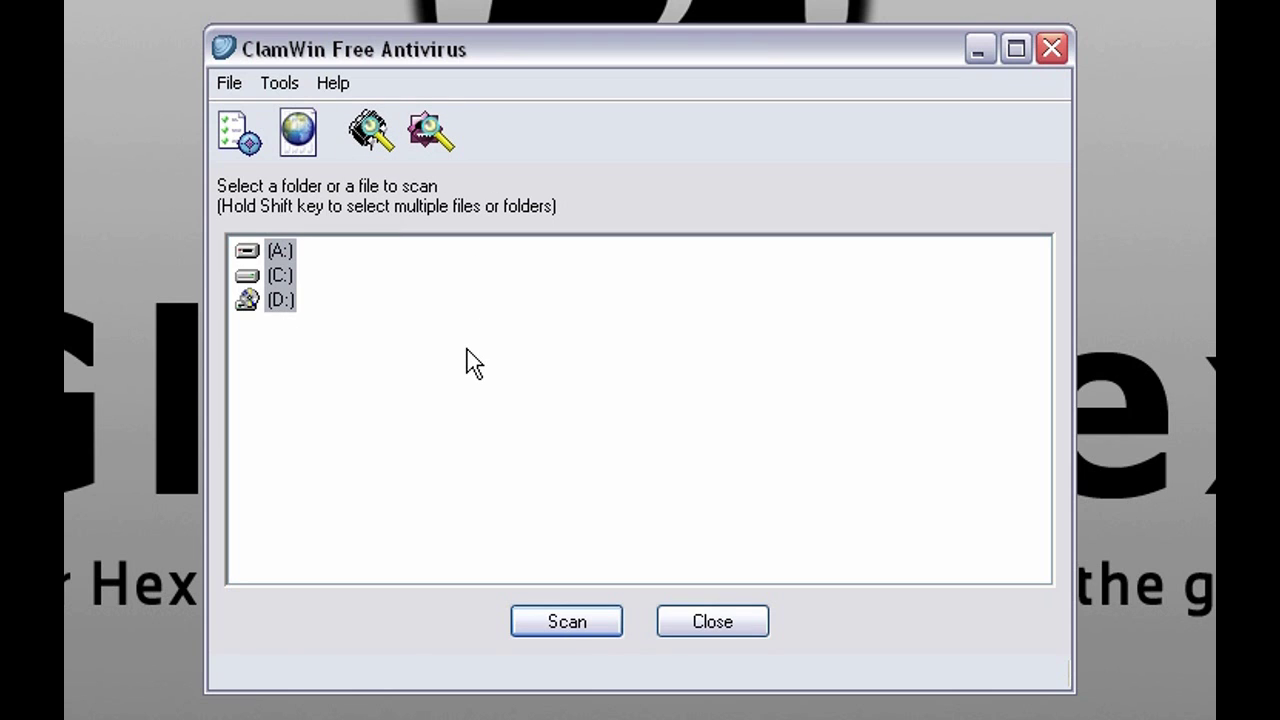
{"action": "left_click", "coordinate": [284, 277]}
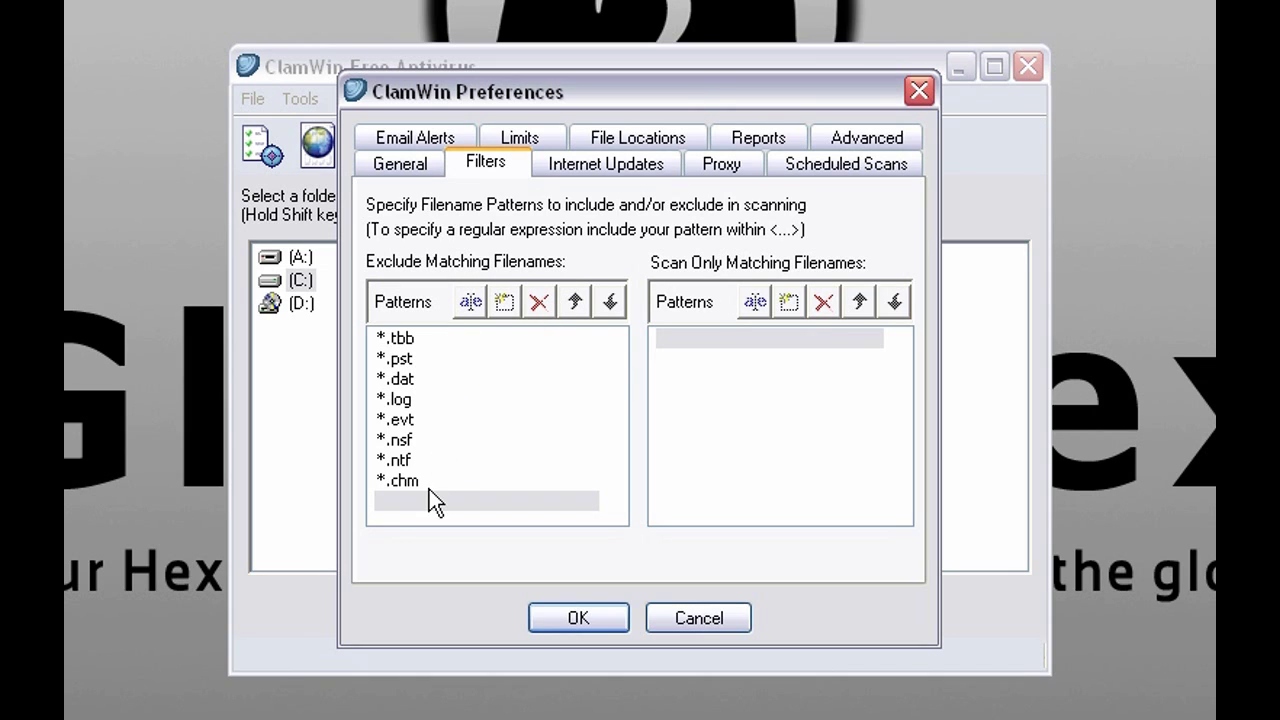
Step: Add the pattern *.exe to the filenames excluded from scanning
{"action": "left_click", "coordinate": [504, 306]}
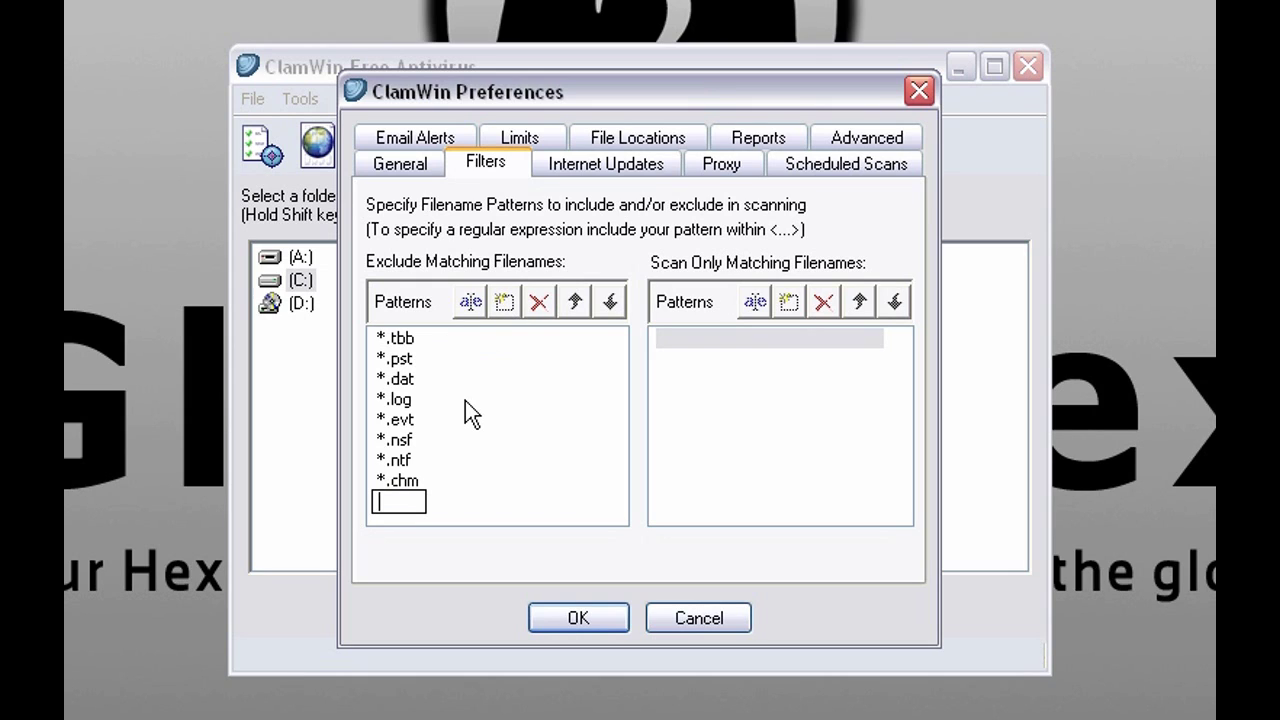
{"action": "type", "text": "*.exe"}
{"action": "left_click", "coordinate": [480, 402]}
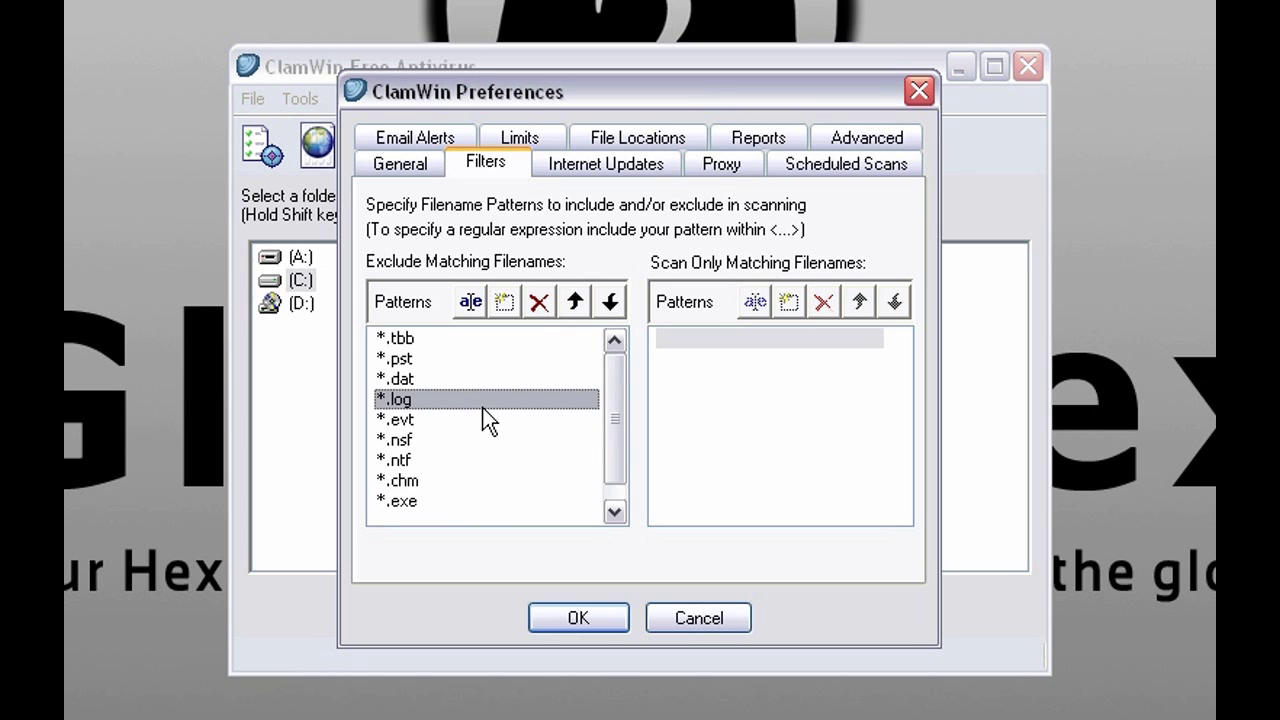
{"action": "left_click", "coordinate": [425, 503]}
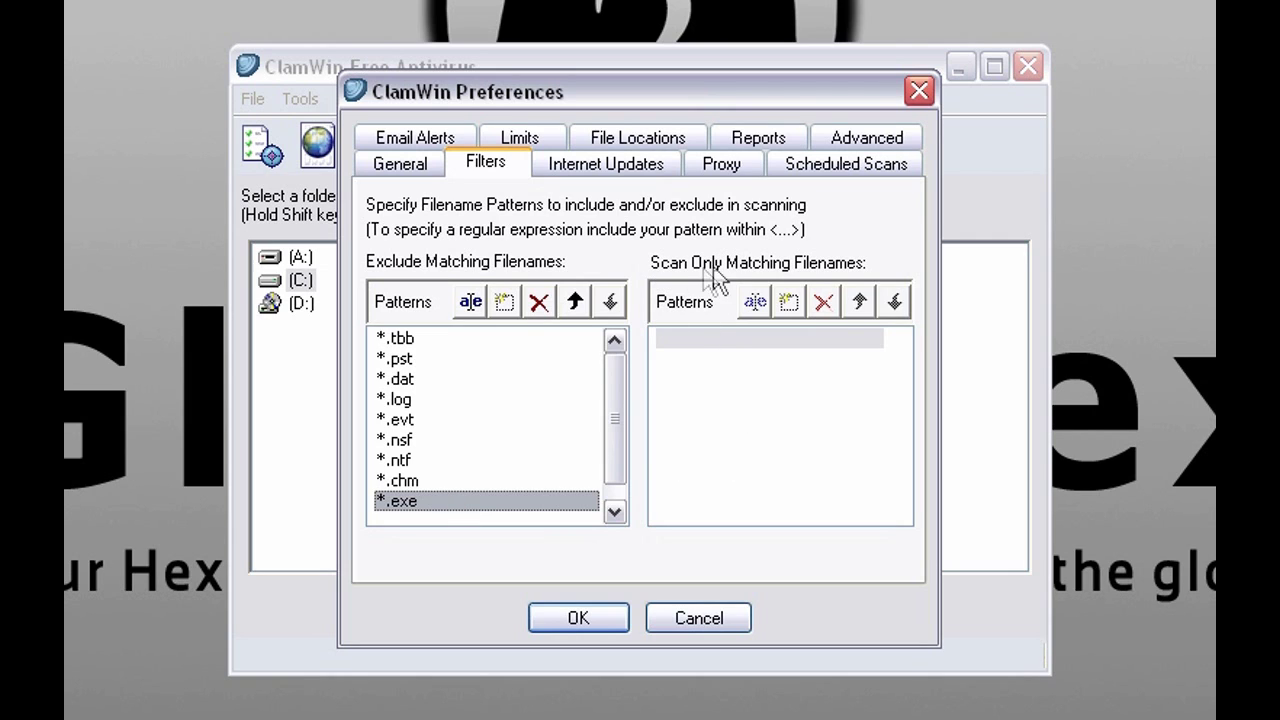
Step: Add the pattern *.rar to the scan-only filenames and delete it again
{"action": "left_click", "coordinate": [789, 303]}
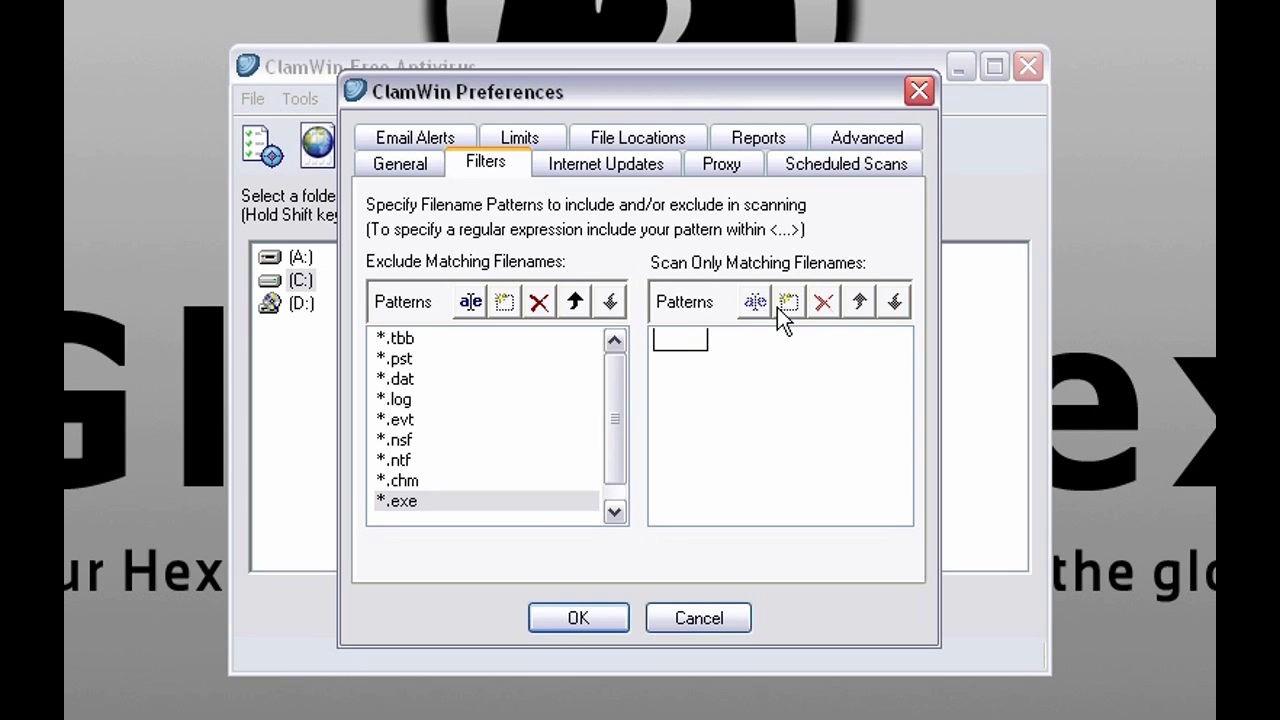
{"action": "type", "text": "*.rar"}
{"action": "left_click", "coordinate": [734, 443]}
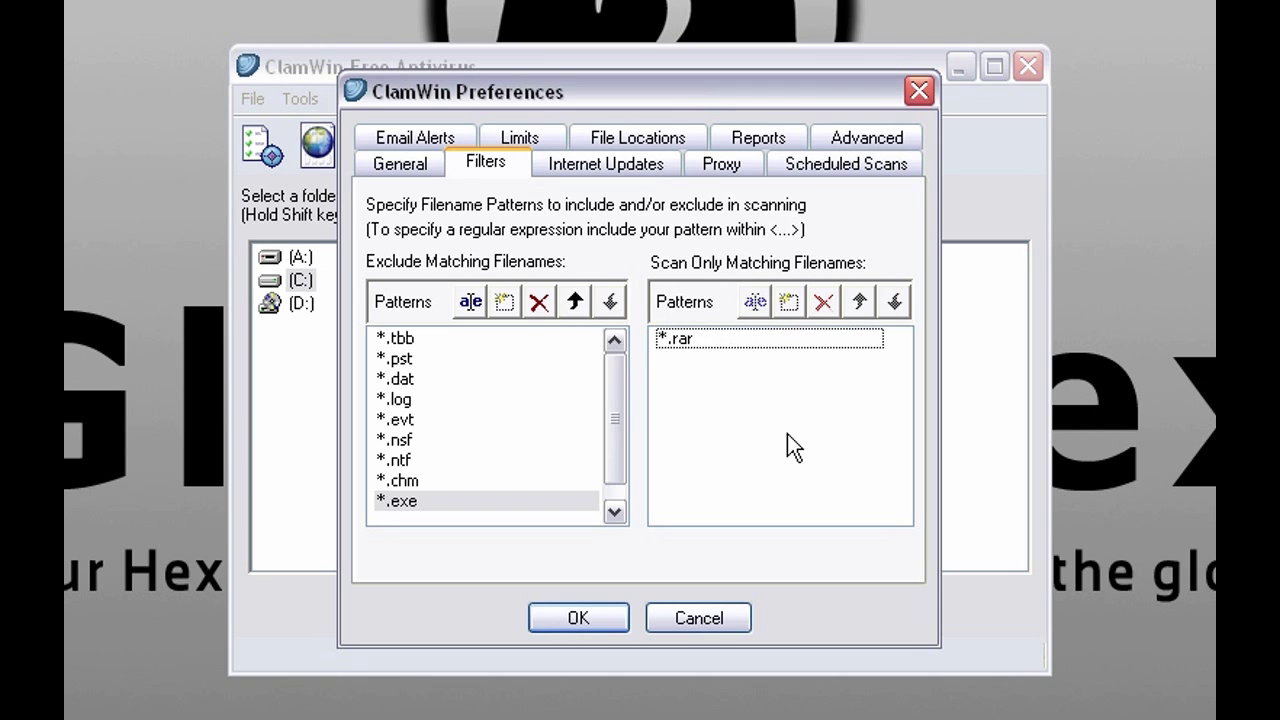
{"action": "left_click", "coordinate": [720, 340]}
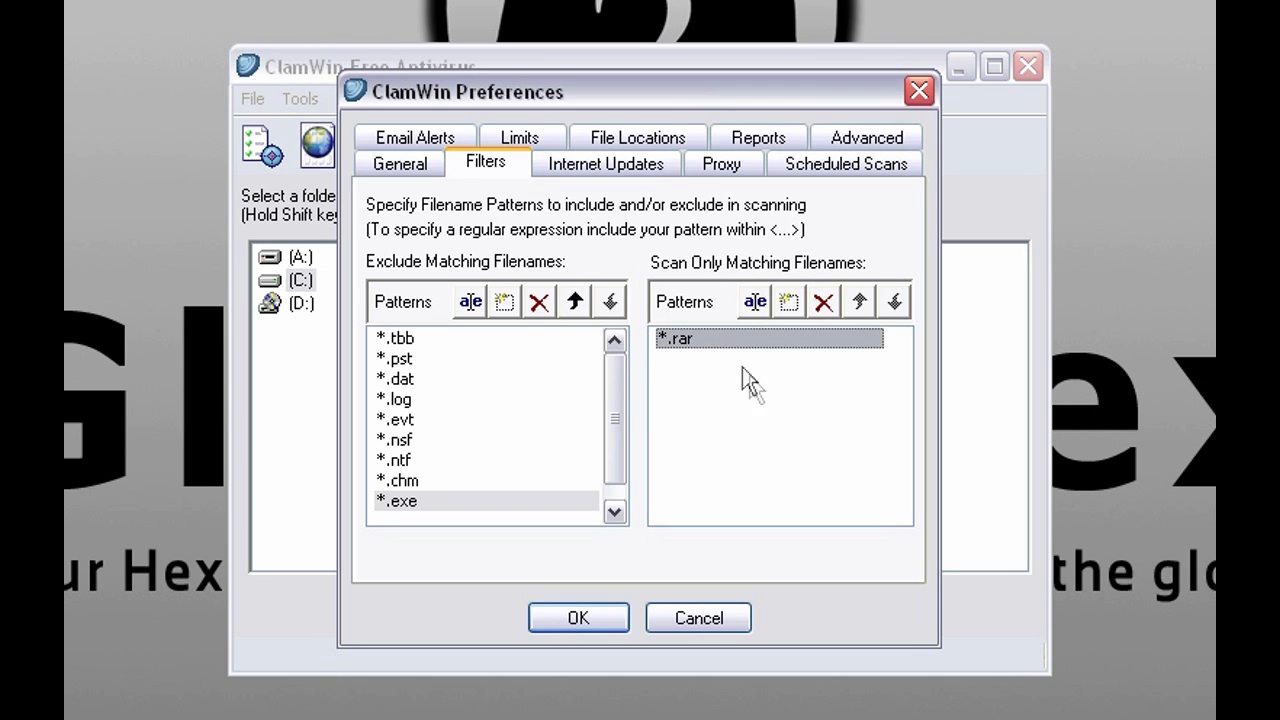
{"action": "left_click", "coordinate": [830, 301]}
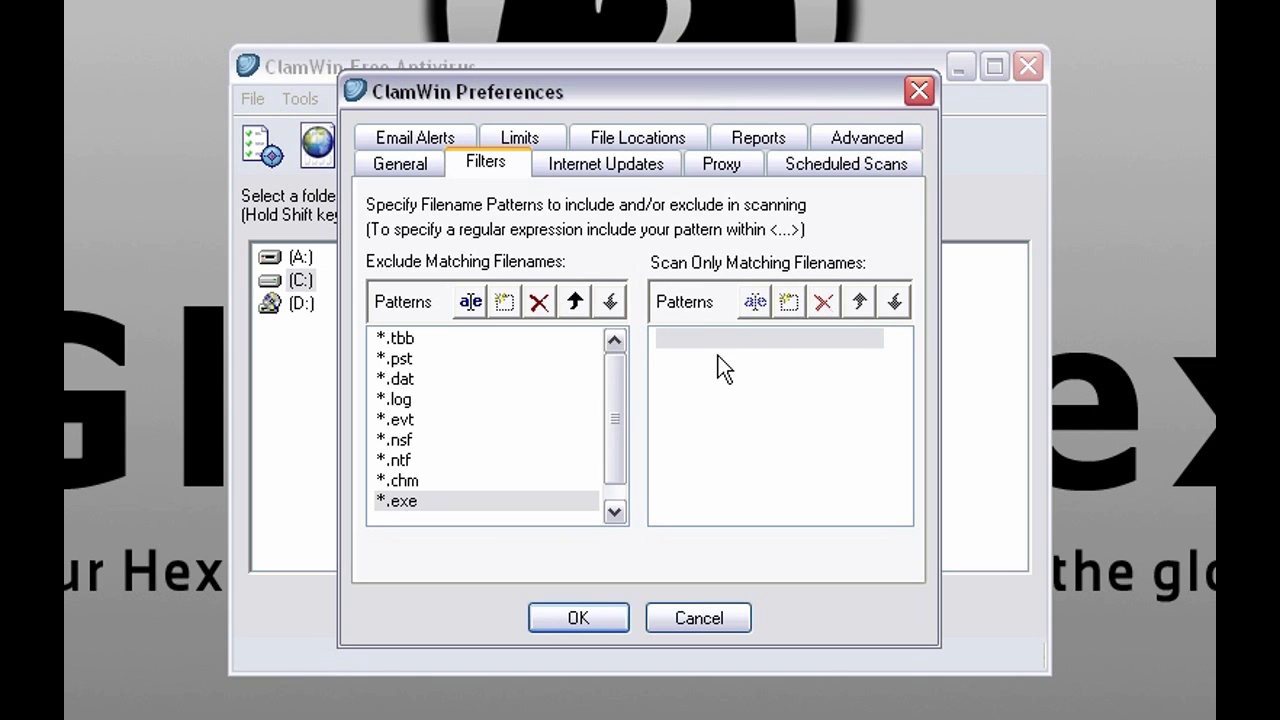
Step: Save the filter preferences and run a short scan of drive C:, stopping it and closing the scan window
{"action": "left_click", "coordinate": [593, 618]}
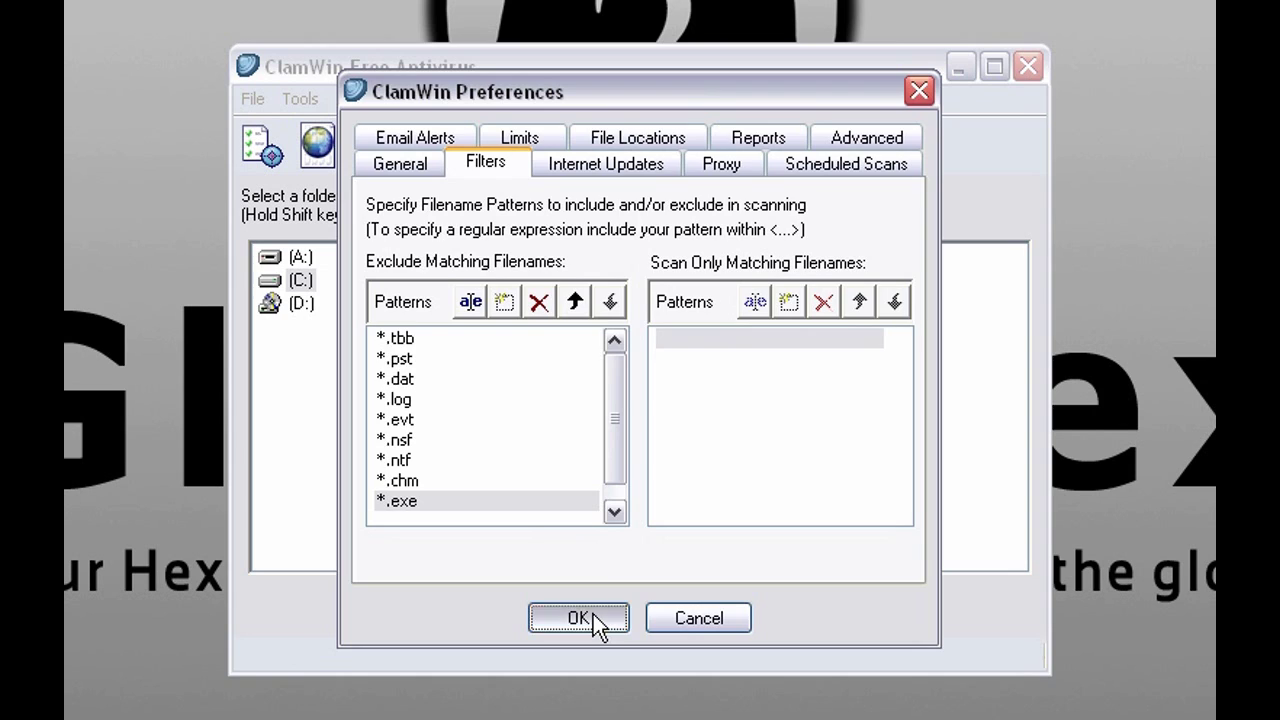
{"action": "left_click", "coordinate": [440, 158]}
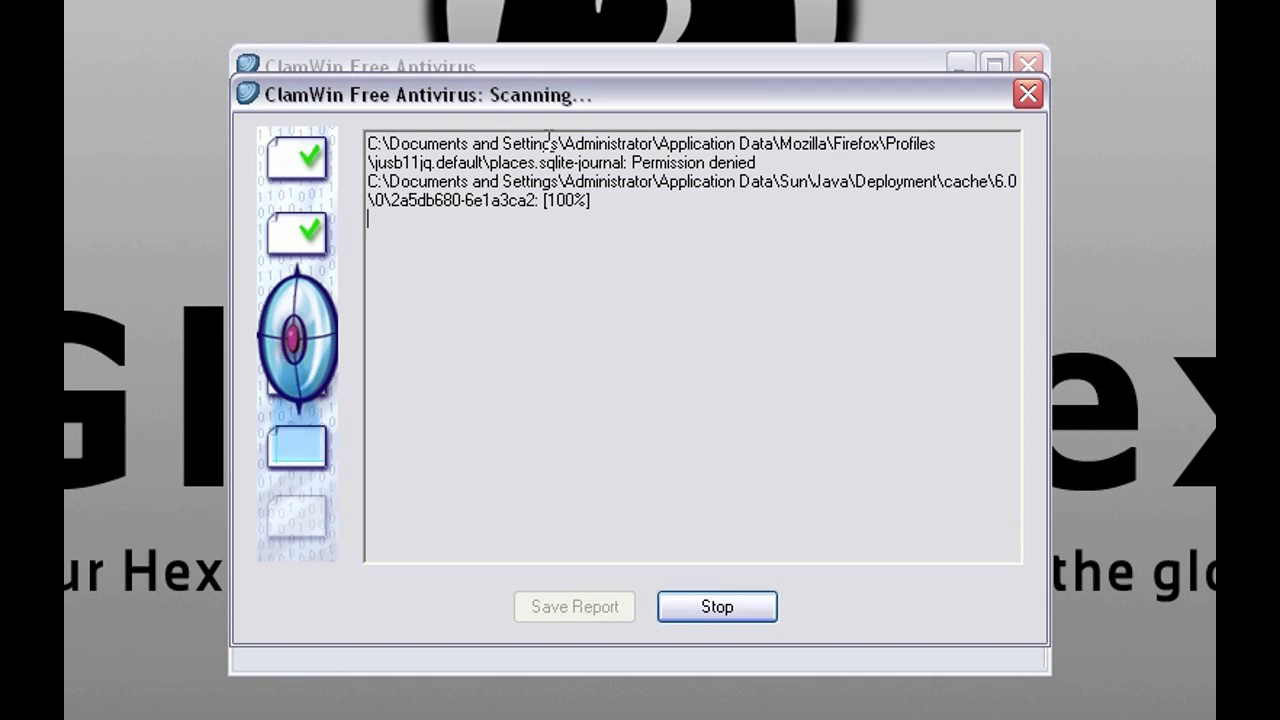
{"action": "left_click", "coordinate": [731, 610]}
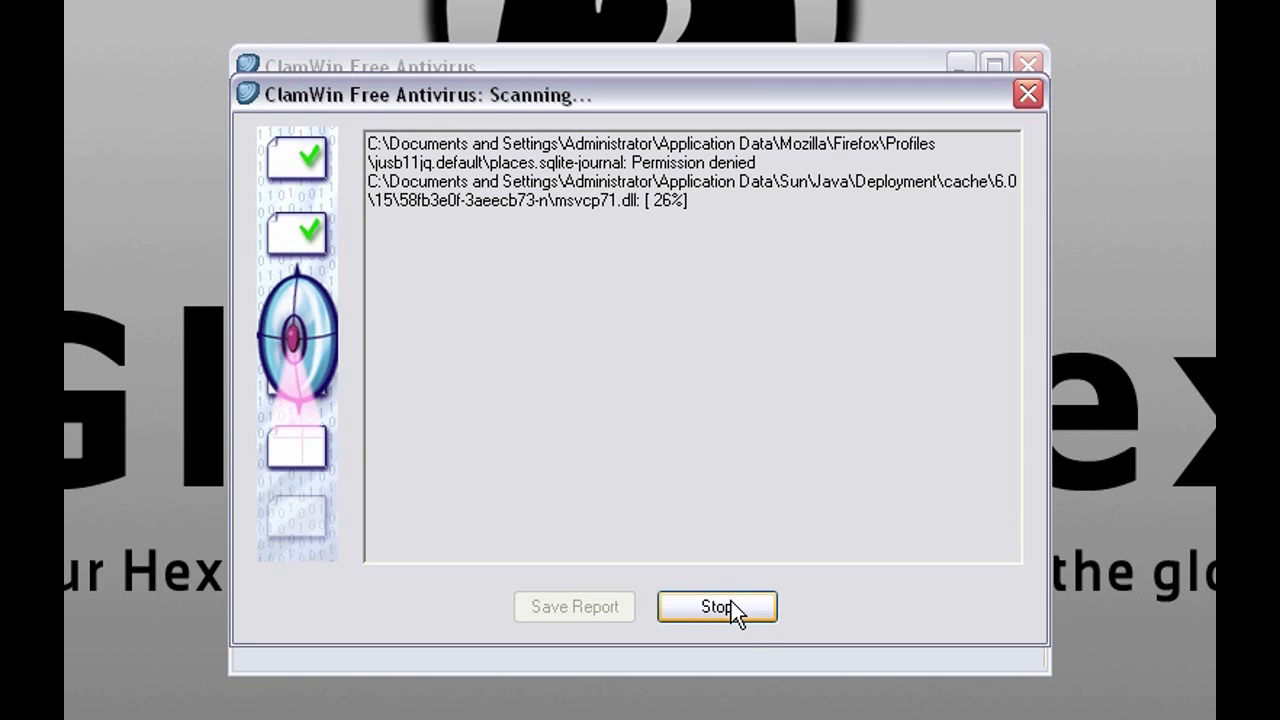
{"action": "left_click", "coordinate": [680, 602]}
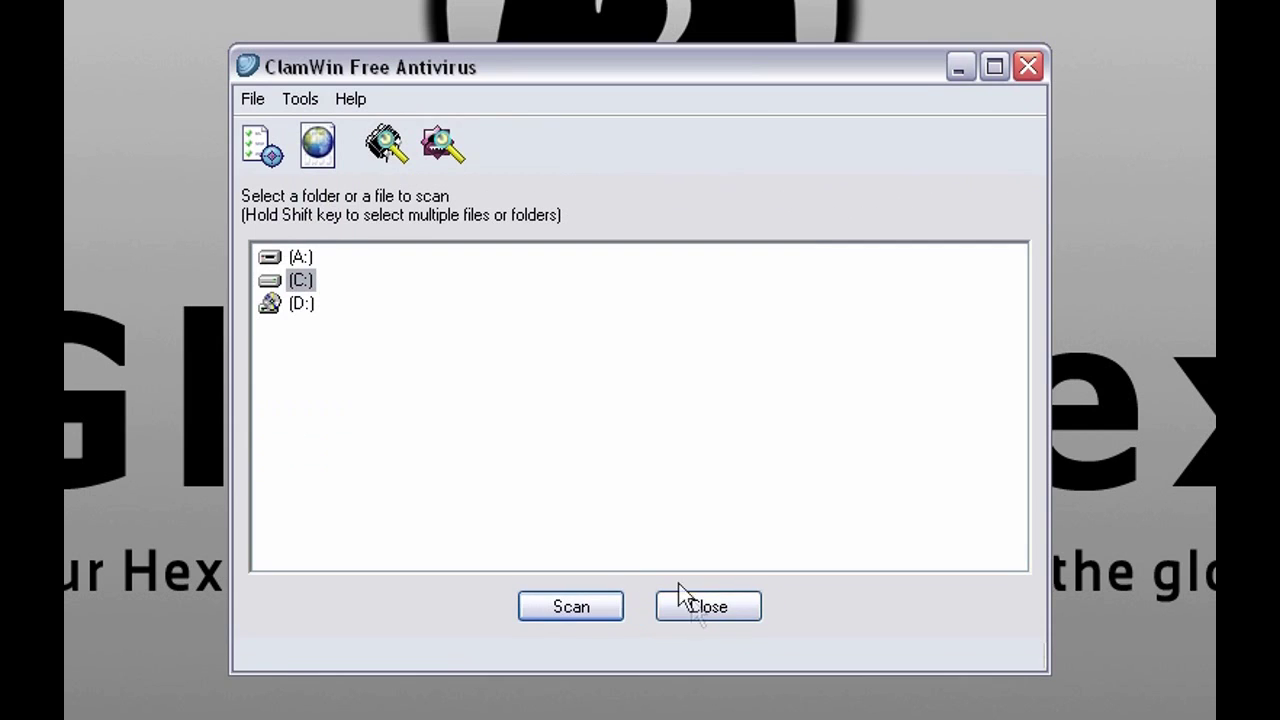
Step: Open the filter preferences and copy the Documents and Settings folder path from the folder window, minimizing that window
{"action": "left_click", "coordinate": [268, 160]}
{"action": "left_click", "coordinate": [480, 172]}
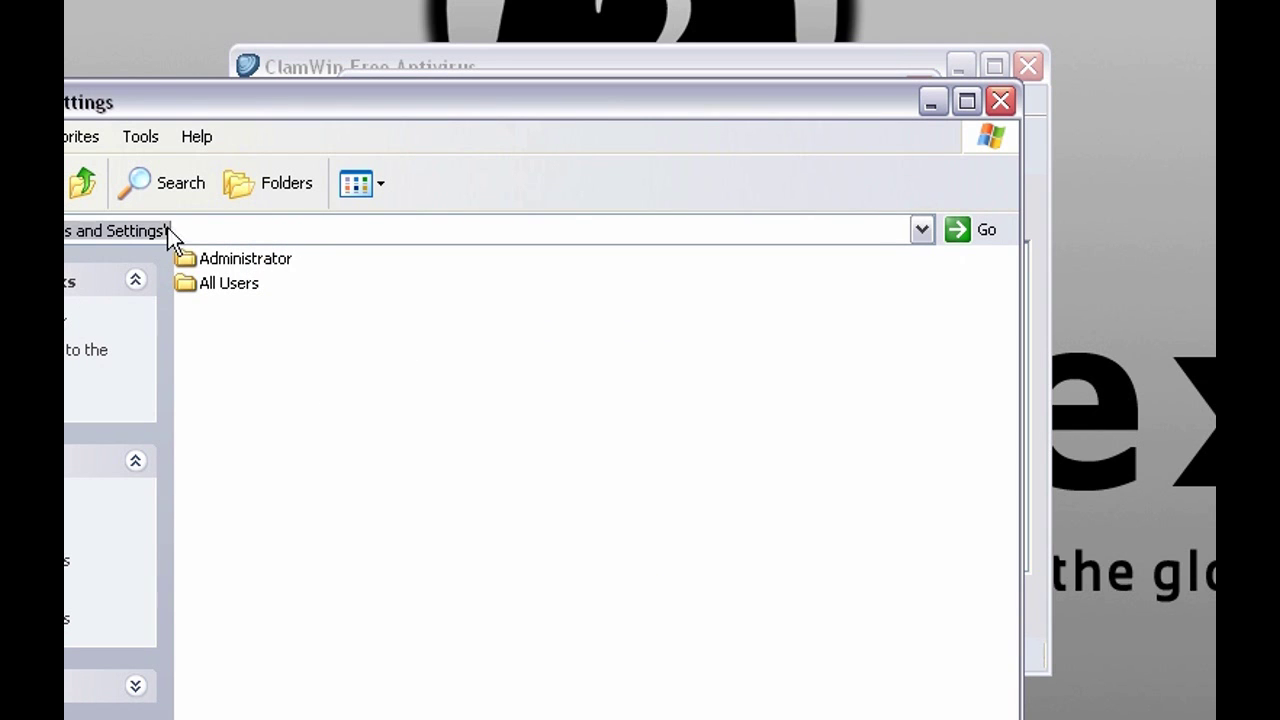
{"action": "left_click", "coordinate": [168, 231]}
{"action": "right_click", "coordinate": [148, 232]}
{"action": "left_click", "coordinate": [205, 308]}
{"action": "left_click", "coordinate": [931, 102]}
Step: Add the exclusion pattern C:\Documents and Settings\* using the copied path and save the preferences
{"action": "left_click", "coordinate": [505, 302]}
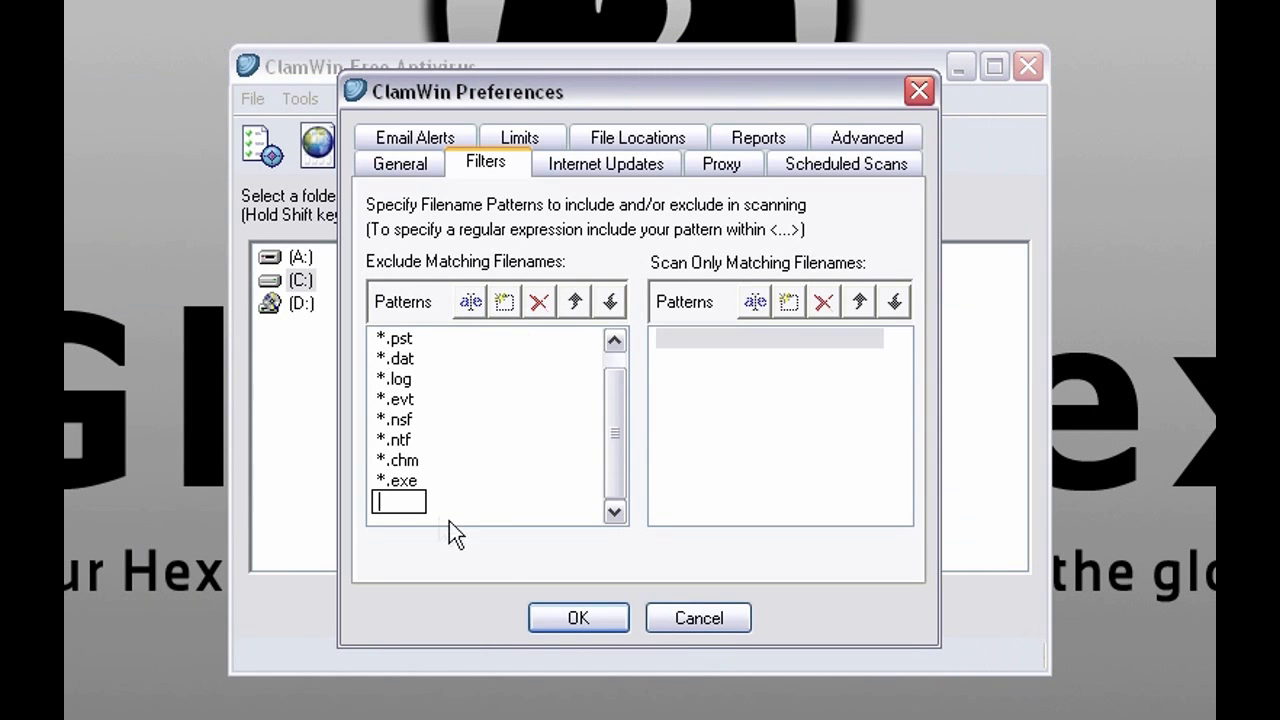
{"action": "right_click", "coordinate": [398, 509]}
{"action": "left_click", "coordinate": [443, 605]}
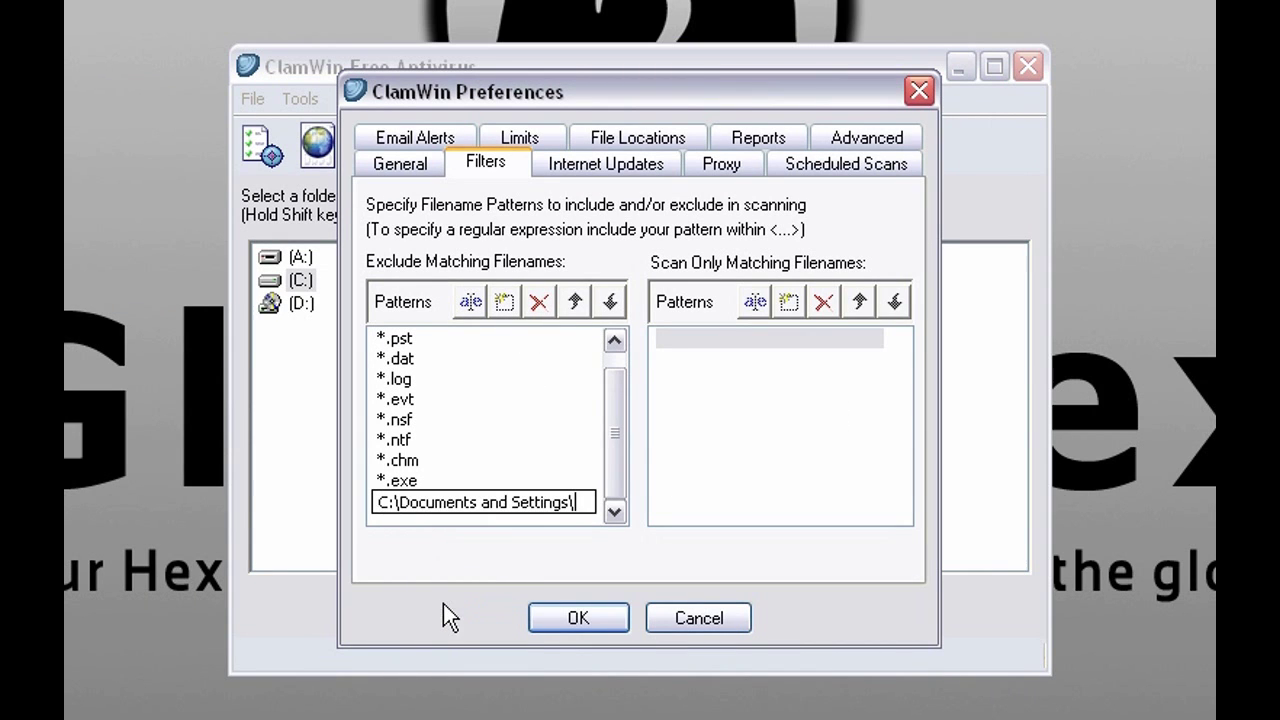
{"action": "type", "text": "*"}
{"action": "left_click", "coordinate": [522, 440]}
{"action": "left_click", "coordinate": [523, 500]}
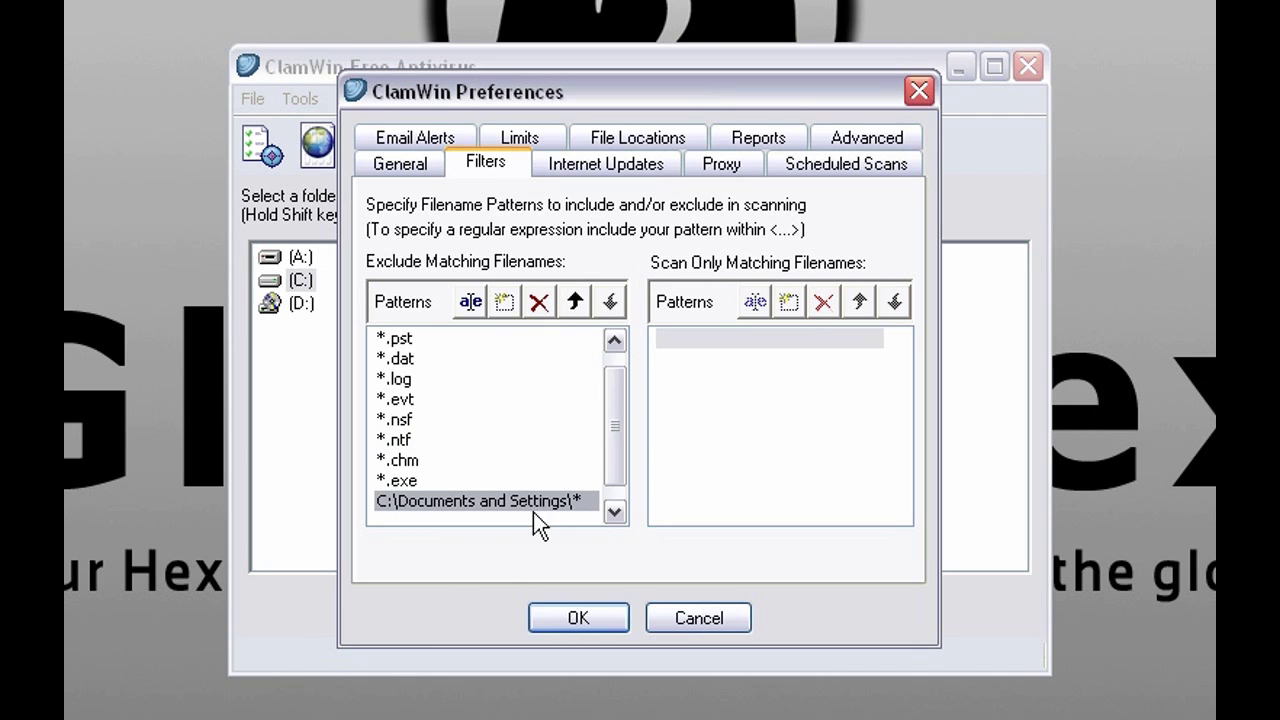
{"action": "left_click", "coordinate": [581, 615]}
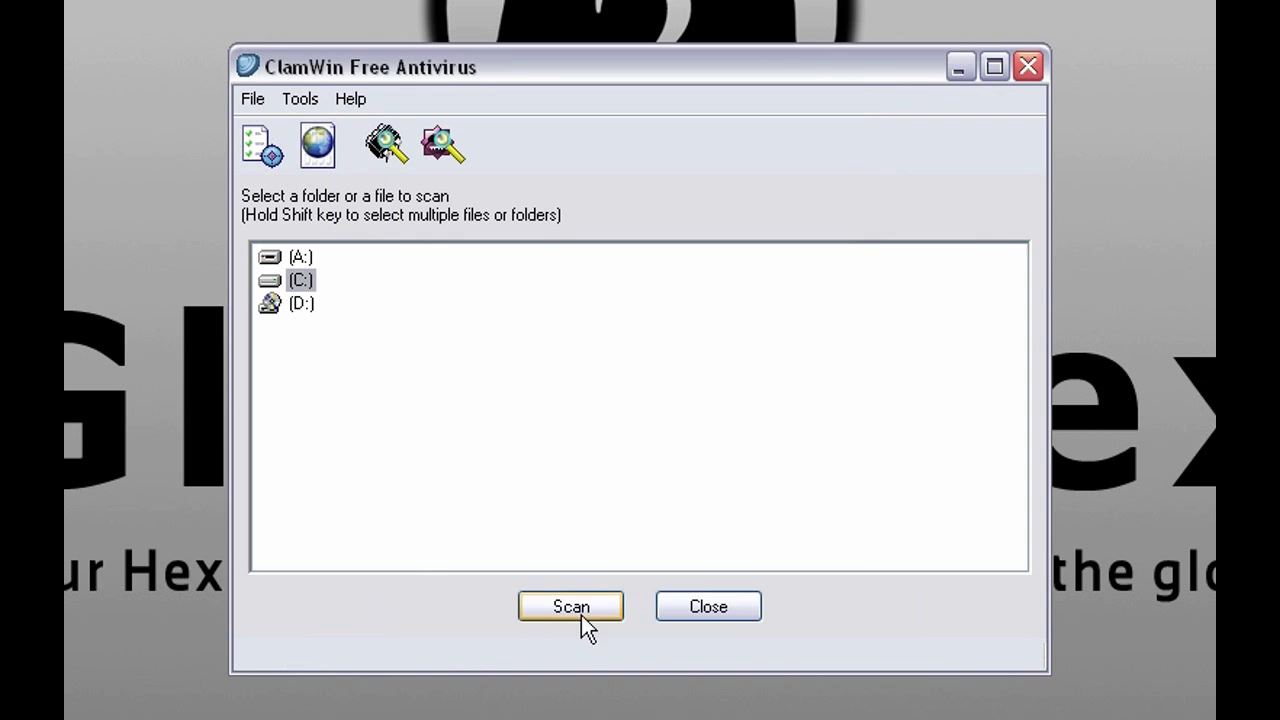
Step: Test the folder exclusion with a scan of drive C:, stop the scan and close its report
{"action": "left_click", "coordinate": [448, 158]}
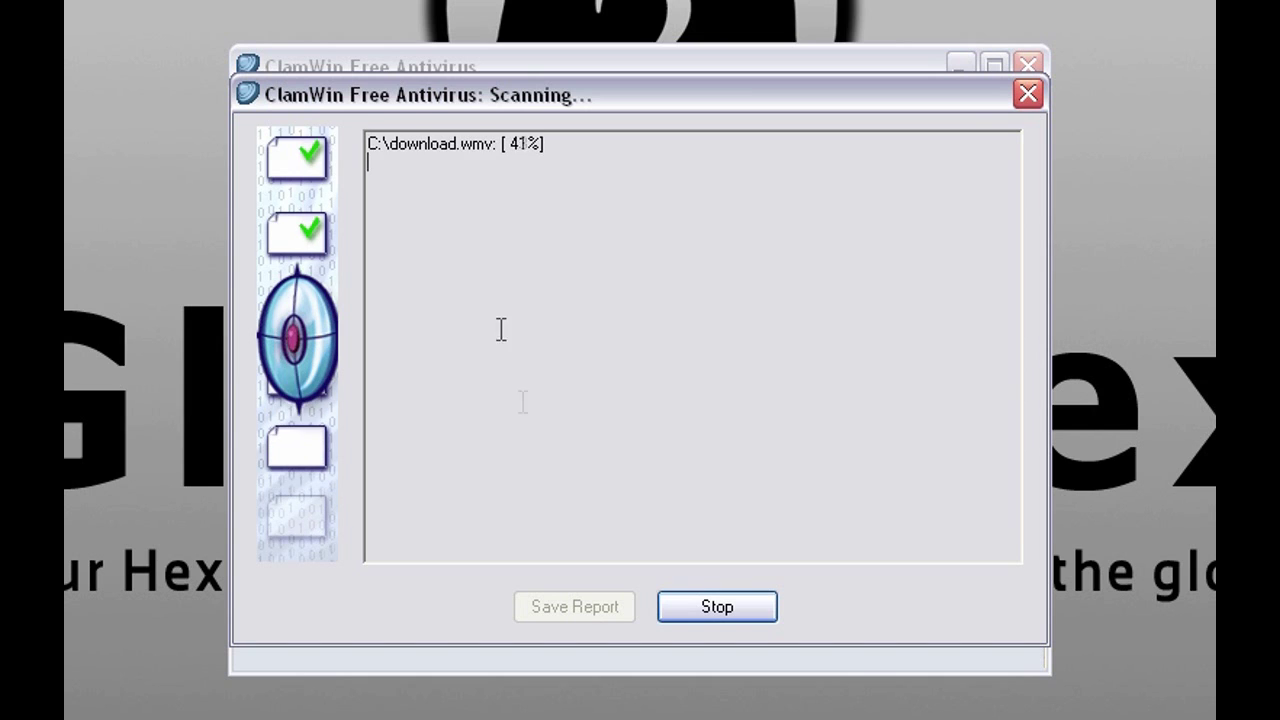
{"action": "left_click", "coordinate": [741, 604]}
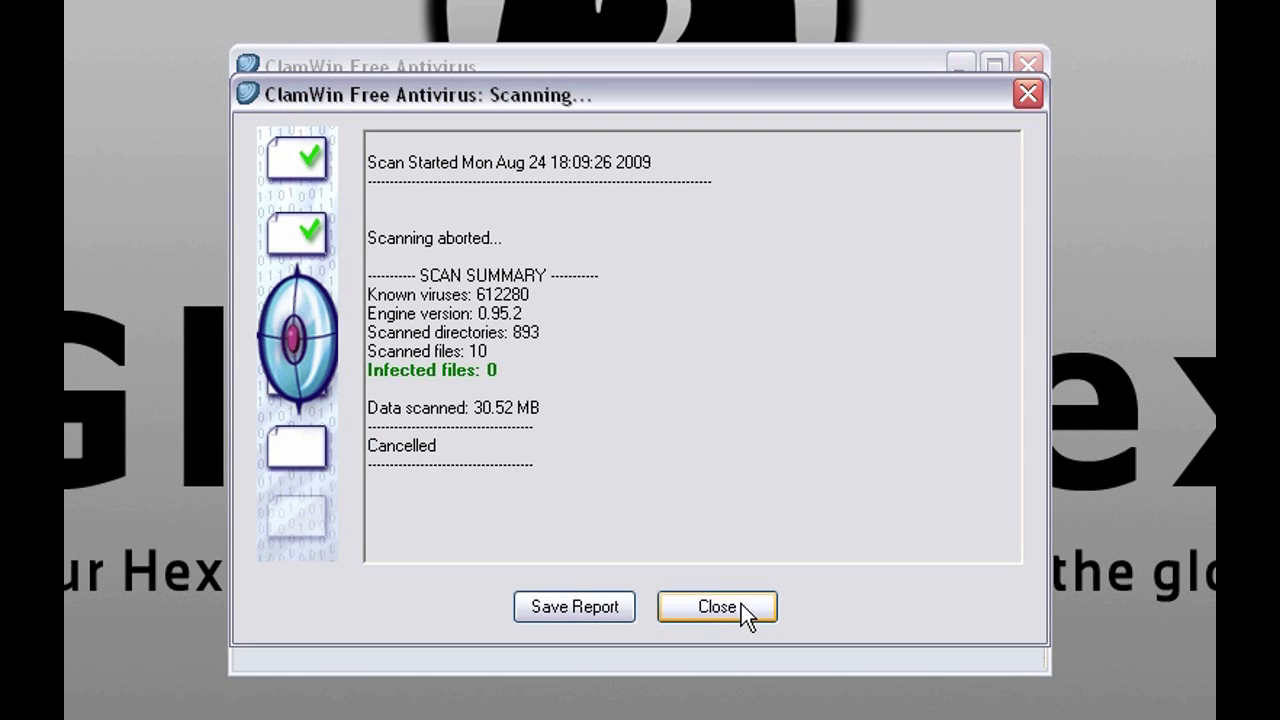
{"action": "left_click", "coordinate": [729, 606]}
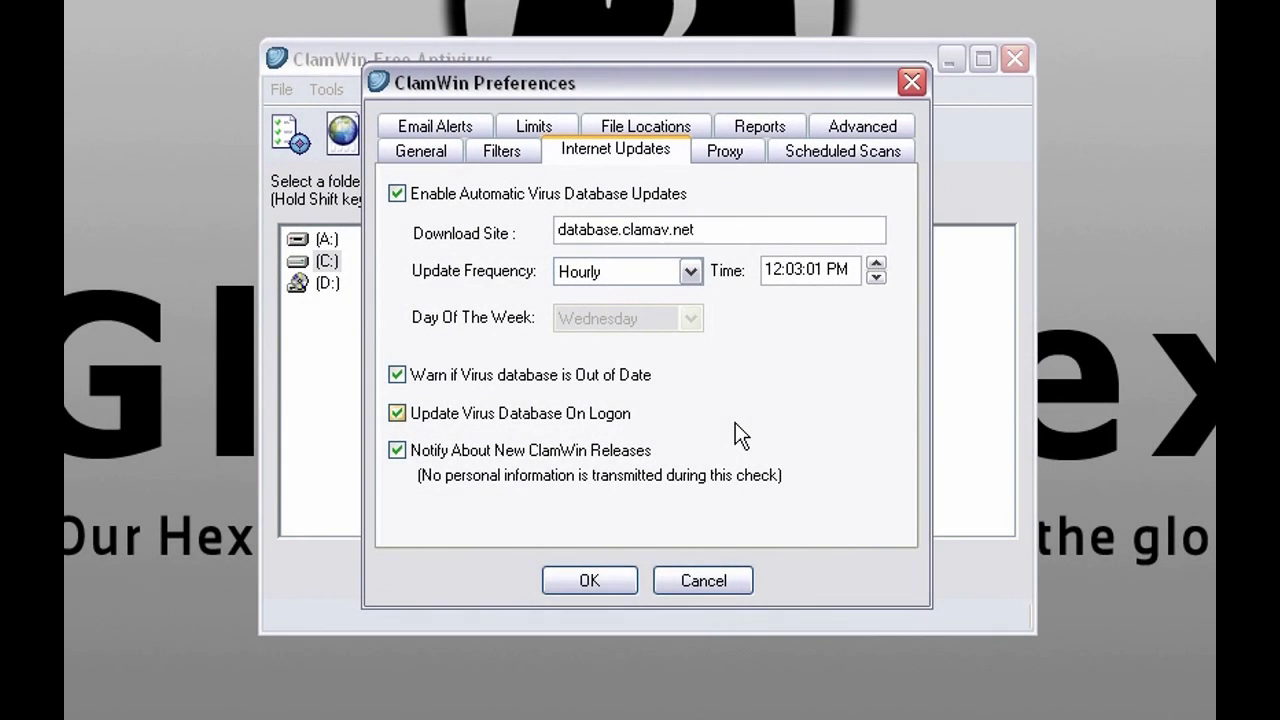
Step: Set the update frequency of the automatic virus database updates to Hourly
{"action": "left_click", "coordinate": [690, 271]}
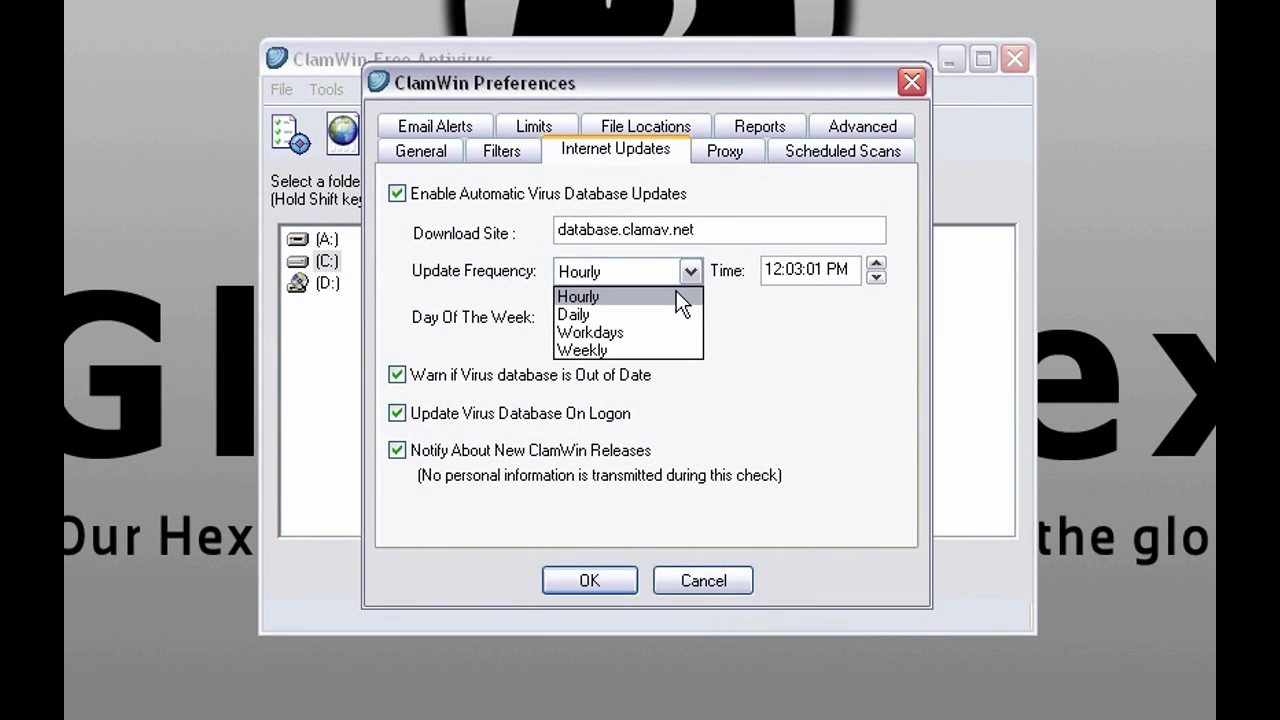
{"action": "left_click", "coordinate": [625, 296]}
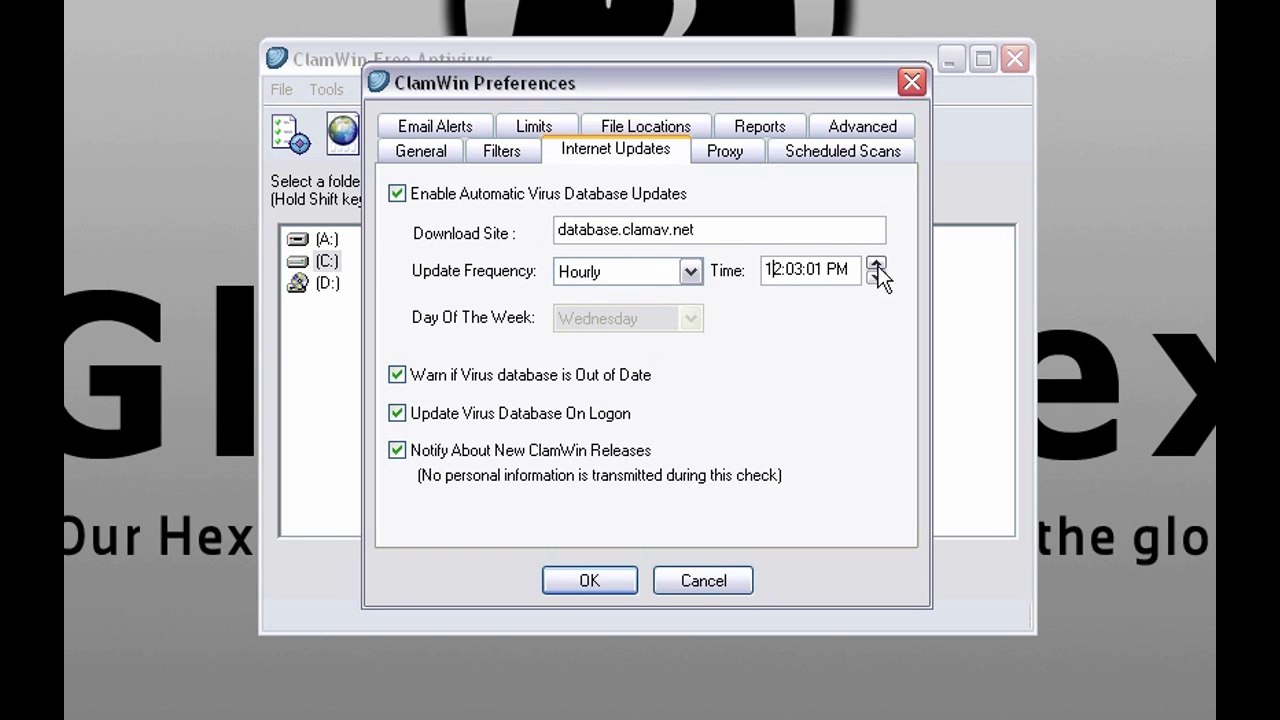
Step: Set the automatic database update time to 01:03:02 PM and open the proxy settings
{"action": "left_click", "coordinate": [876, 263]}
{"action": "left_click", "coordinate": [810, 270]}
{"action": "left_click", "coordinate": [876, 263]}
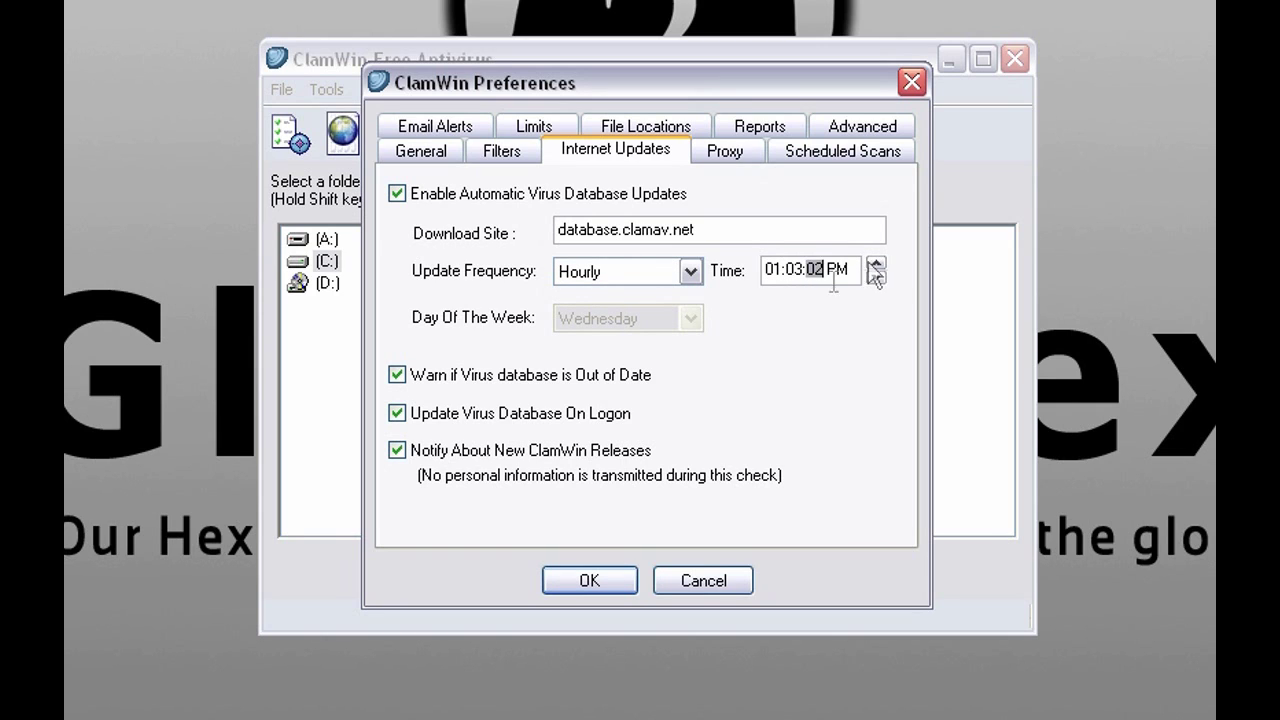
{"action": "left_click", "coordinate": [840, 270]}
{"action": "left_click", "coordinate": [733, 150]}
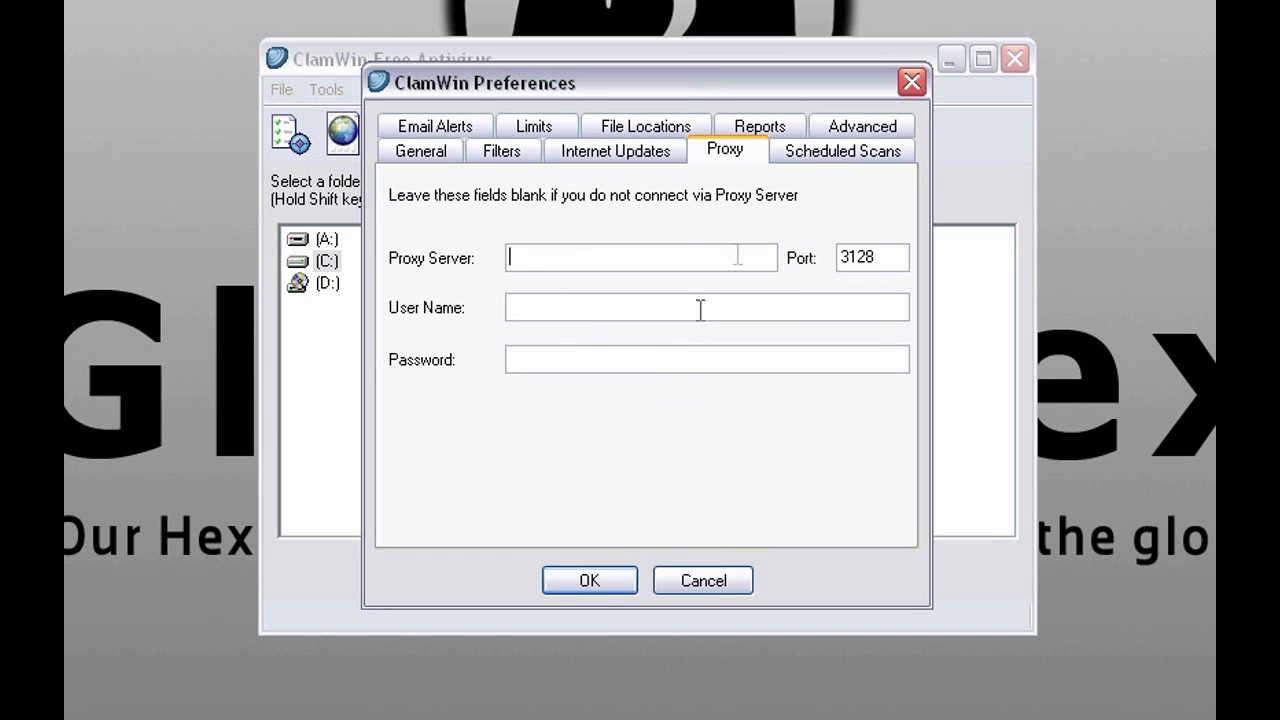
Step: Add a new scheduled scan with an Hourly scanning frequency and the time 06:31:00 AM
{"action": "left_click", "coordinate": [828, 154]}
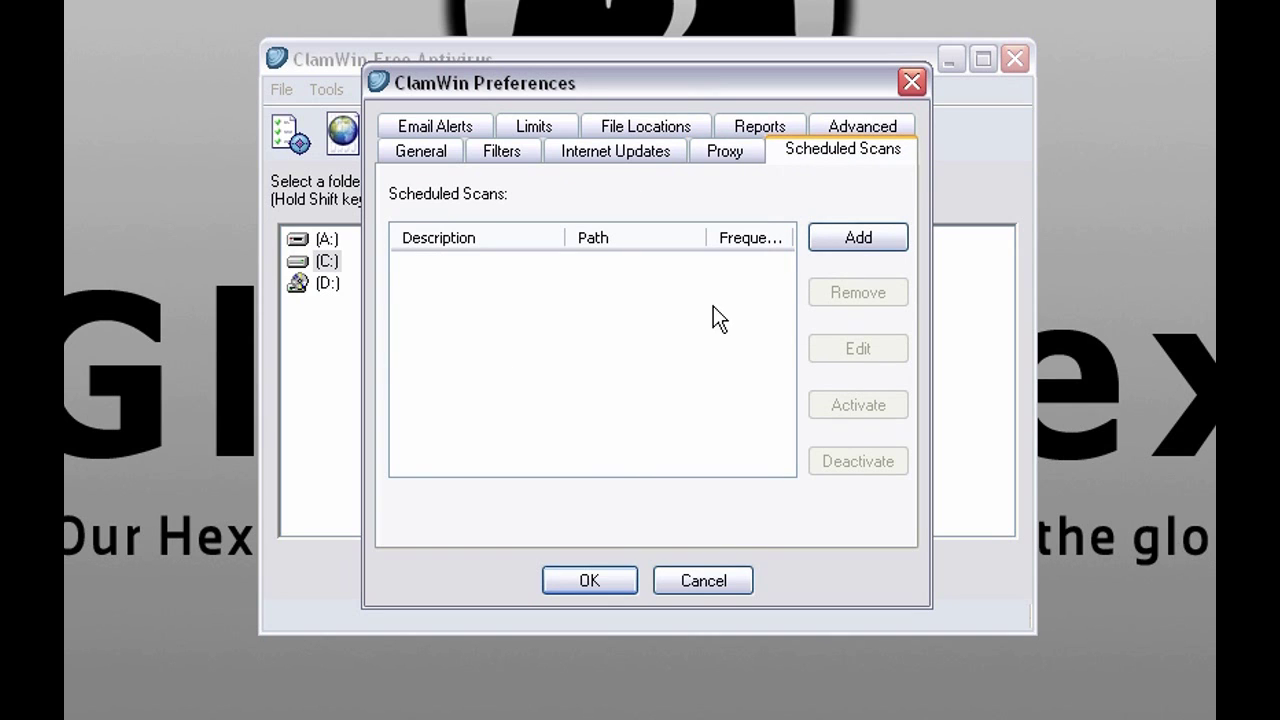
{"action": "left_click", "coordinate": [824, 248]}
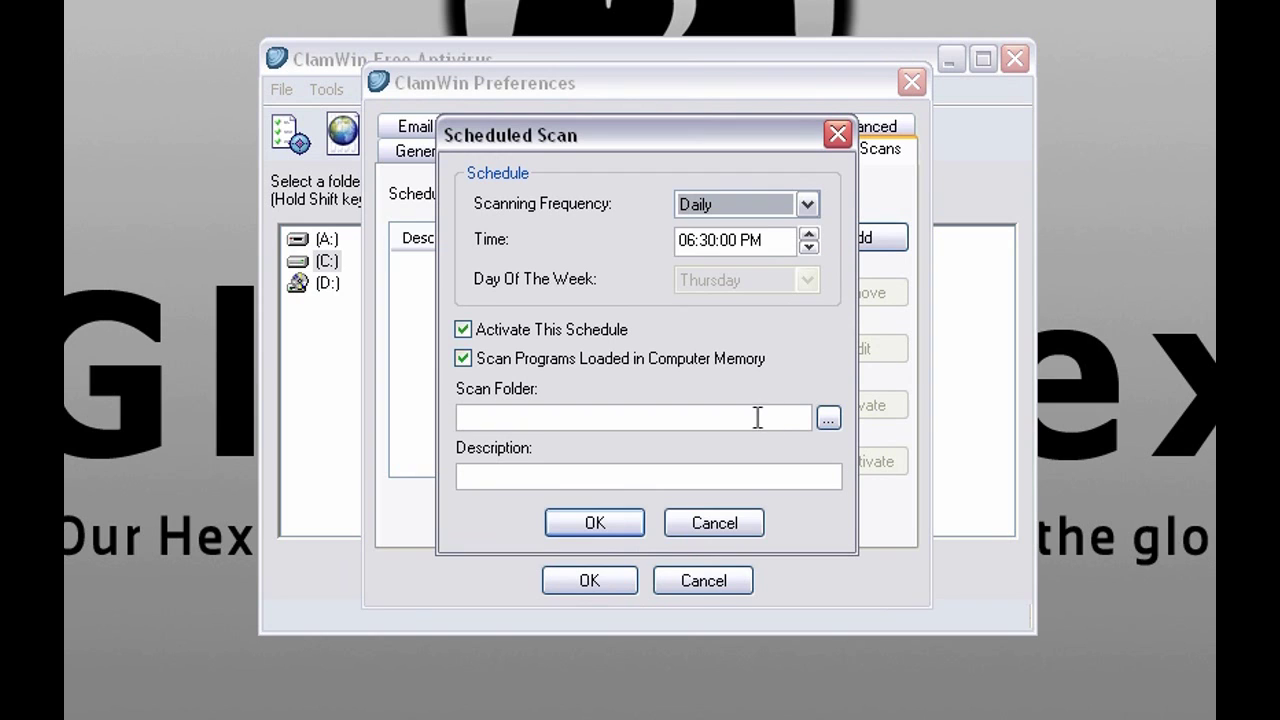
{"action": "left_click", "coordinate": [806, 204]}
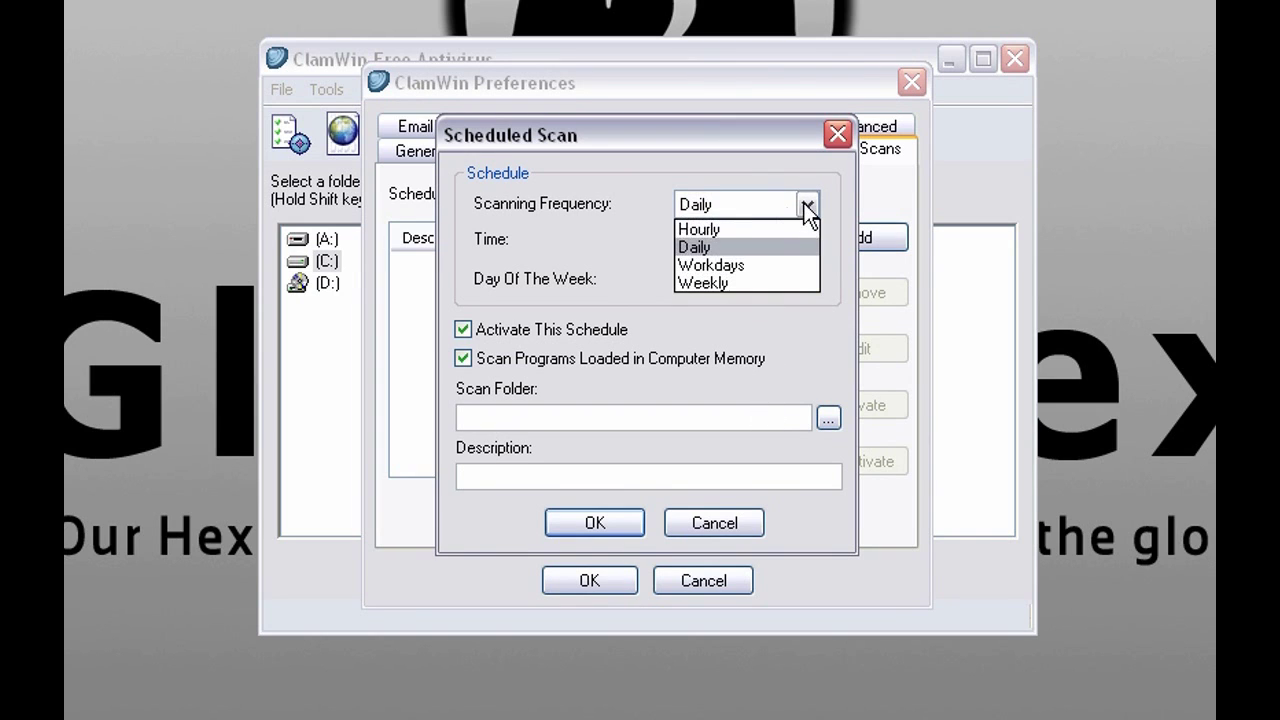
{"action": "left_click", "coordinate": [742, 230]}
{"action": "left_click", "coordinate": [712, 240]}
{"action": "type", "text": "31:00 PM"}
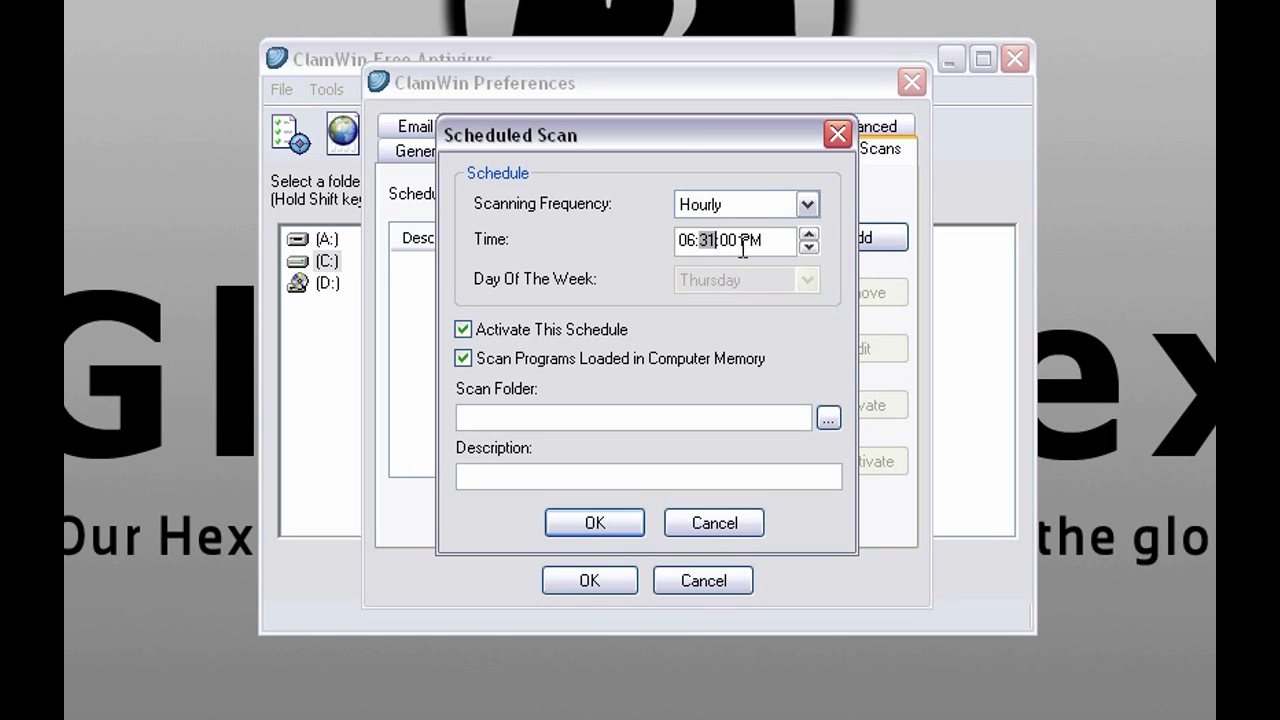
{"action": "left_click", "coordinate": [748, 240]}
{"action": "left_click", "coordinate": [809, 236]}
{"action": "left_click", "coordinate": [705, 417]}
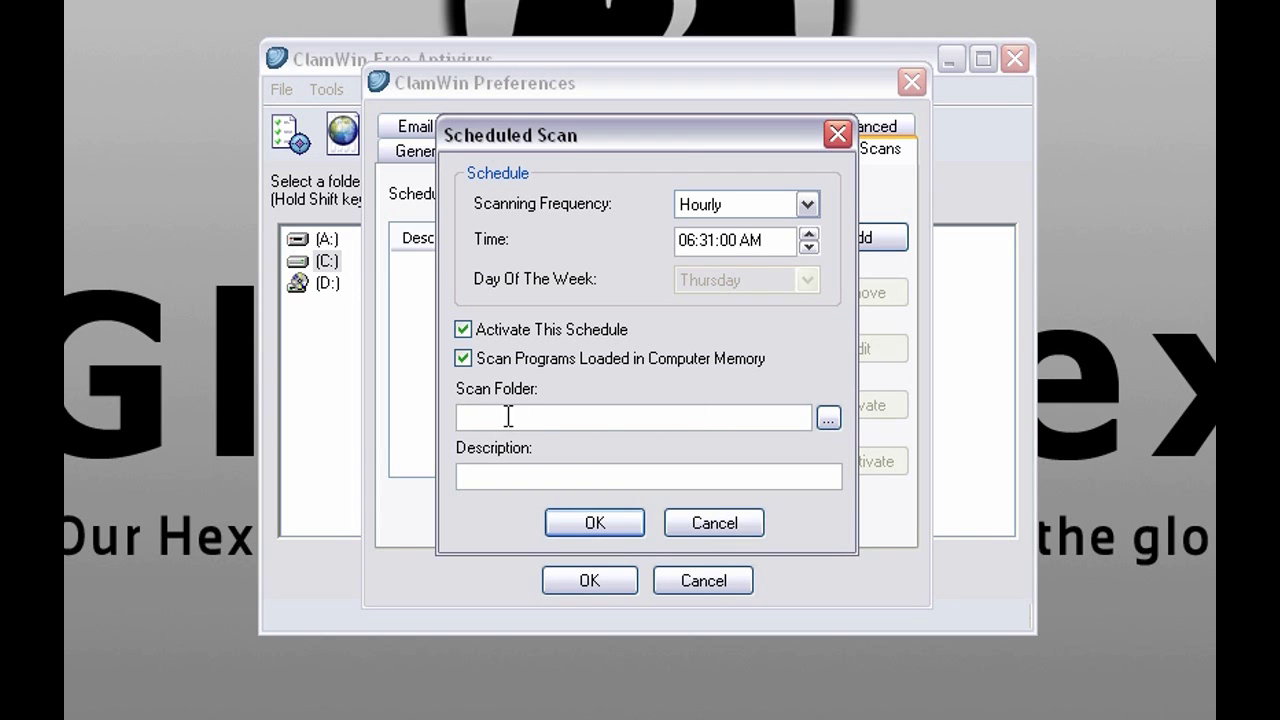
Step: Choose C:\WINDOWS as the scheduled scan's folder, describe it as GlobeHex Windows, and save the schedule
{"action": "left_click", "coordinate": [827, 418]}
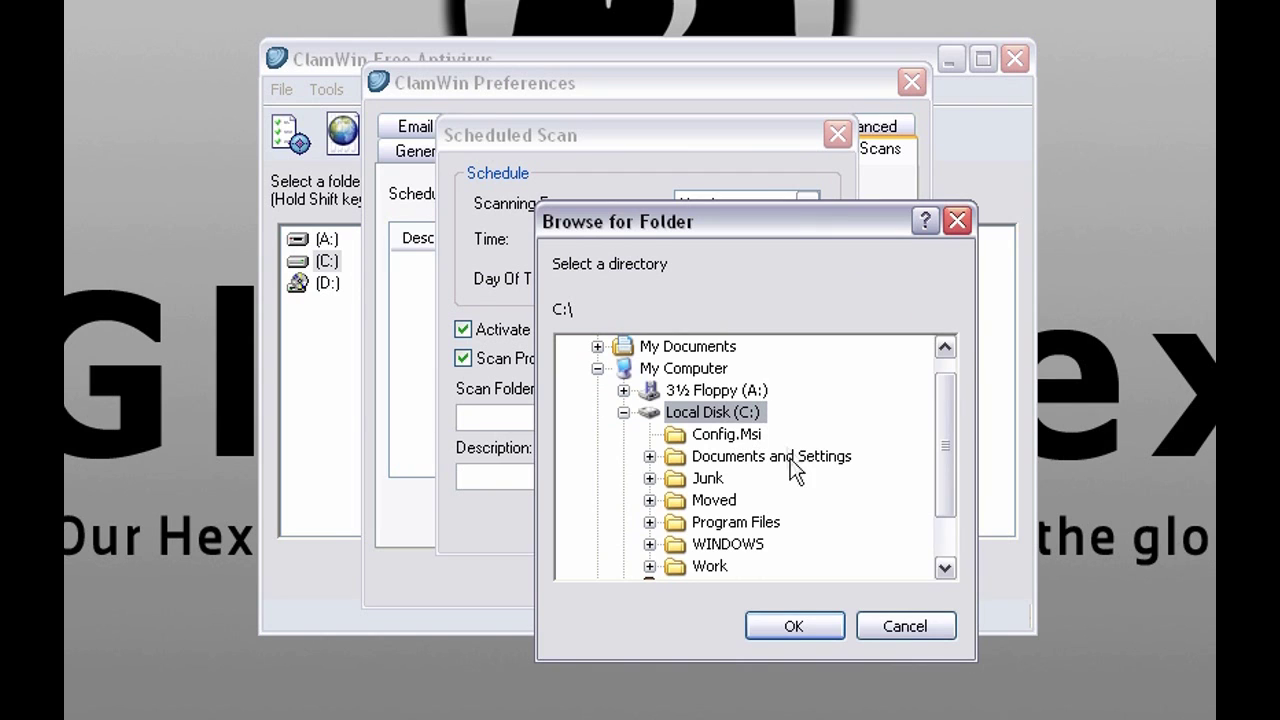
{"action": "double_click", "coordinate": [736, 548]}
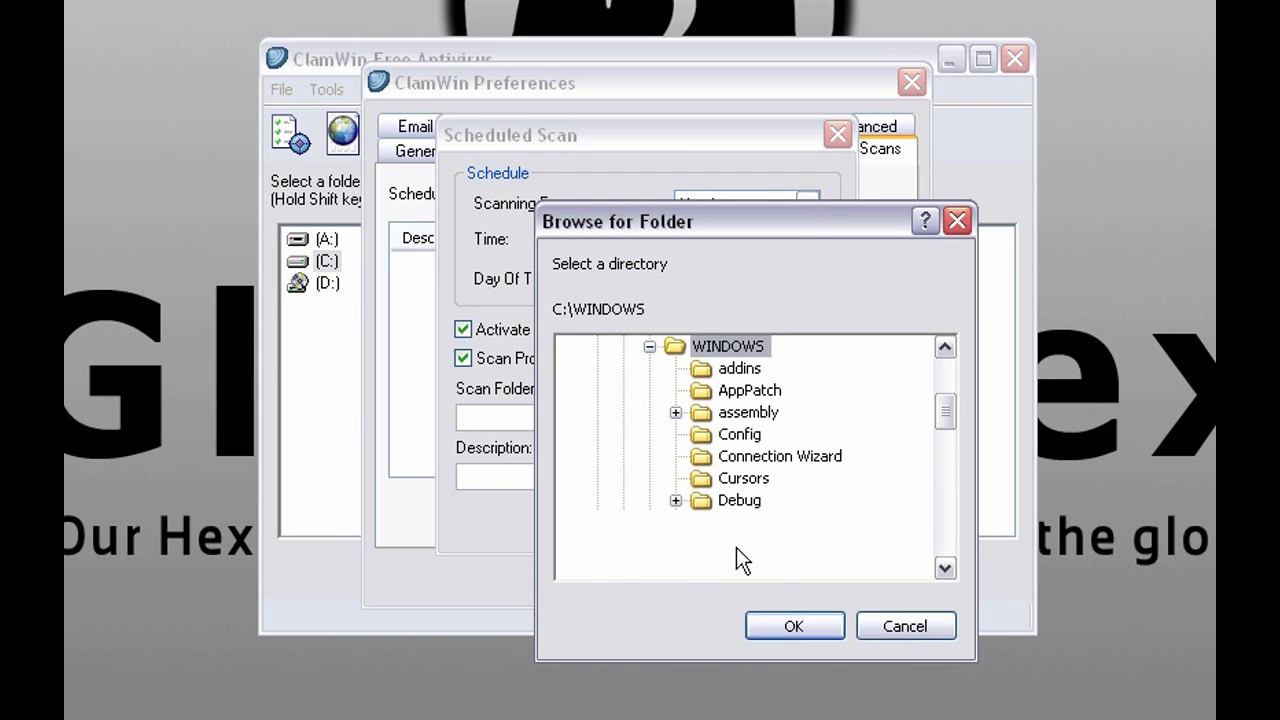
{"action": "left_click", "coordinate": [778, 624]}
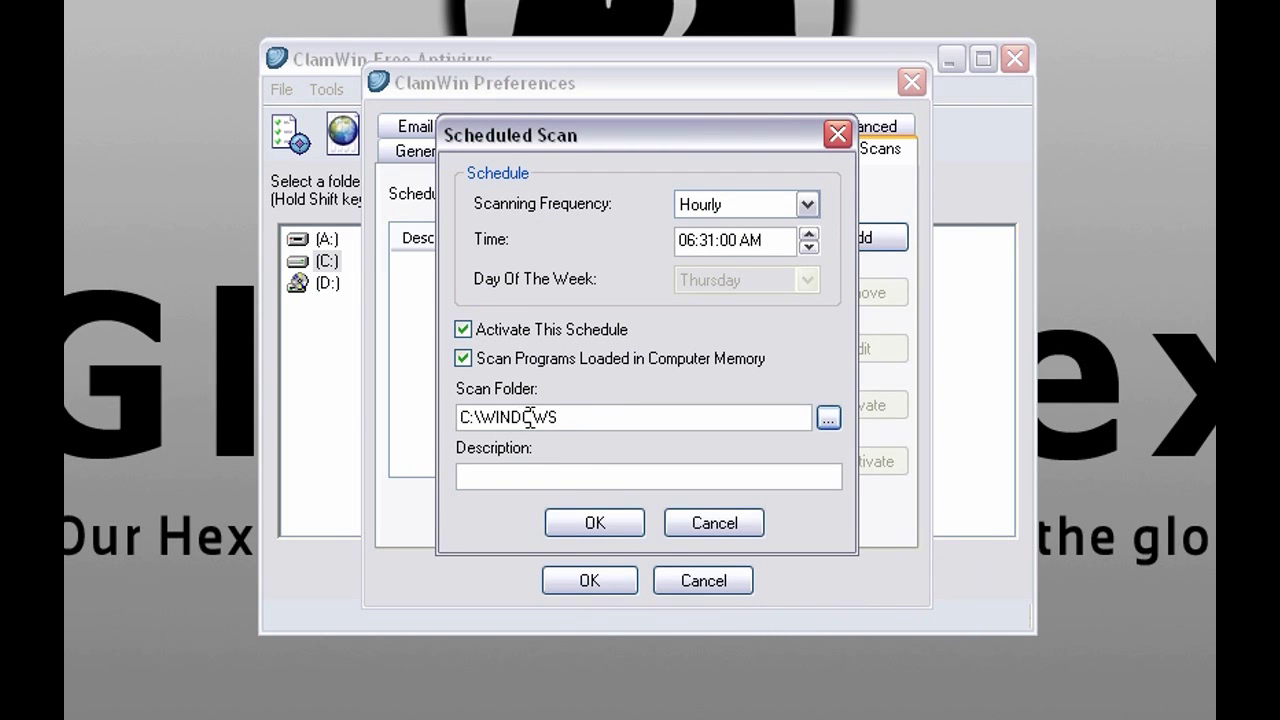
{"action": "left_click", "coordinate": [520, 479]}
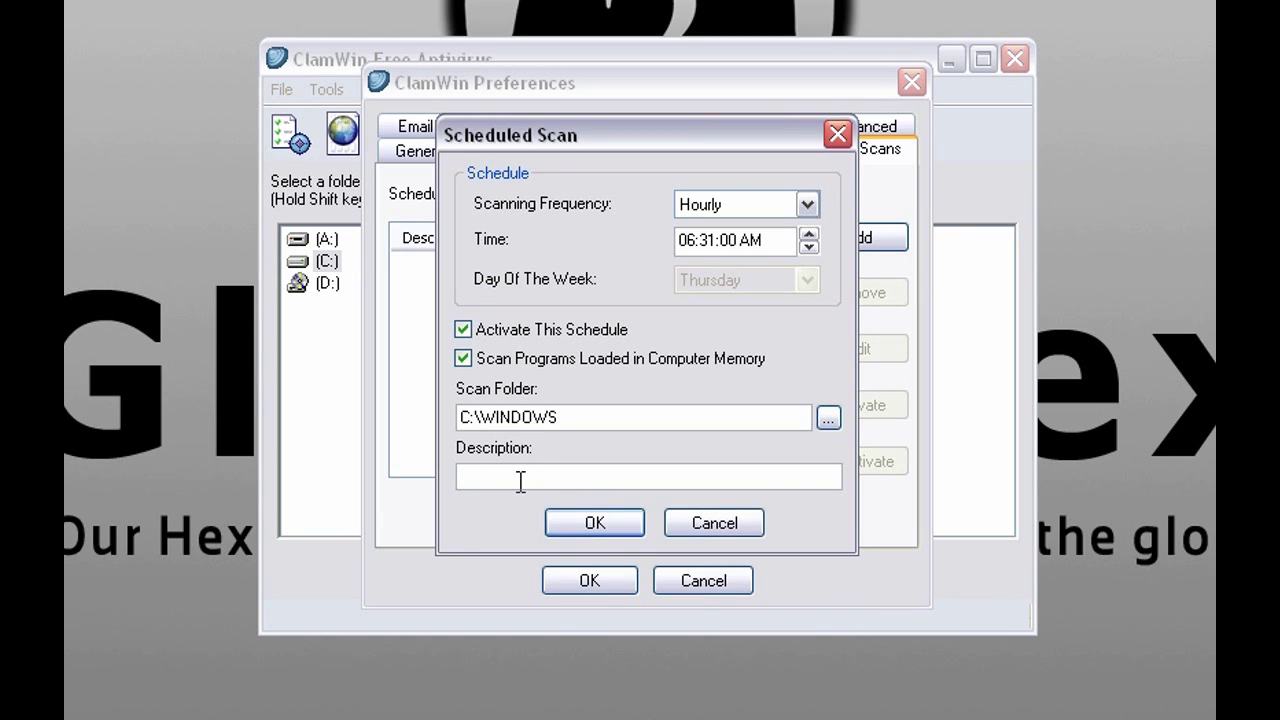
{"action": "type", "text": "GlobeHex W"}
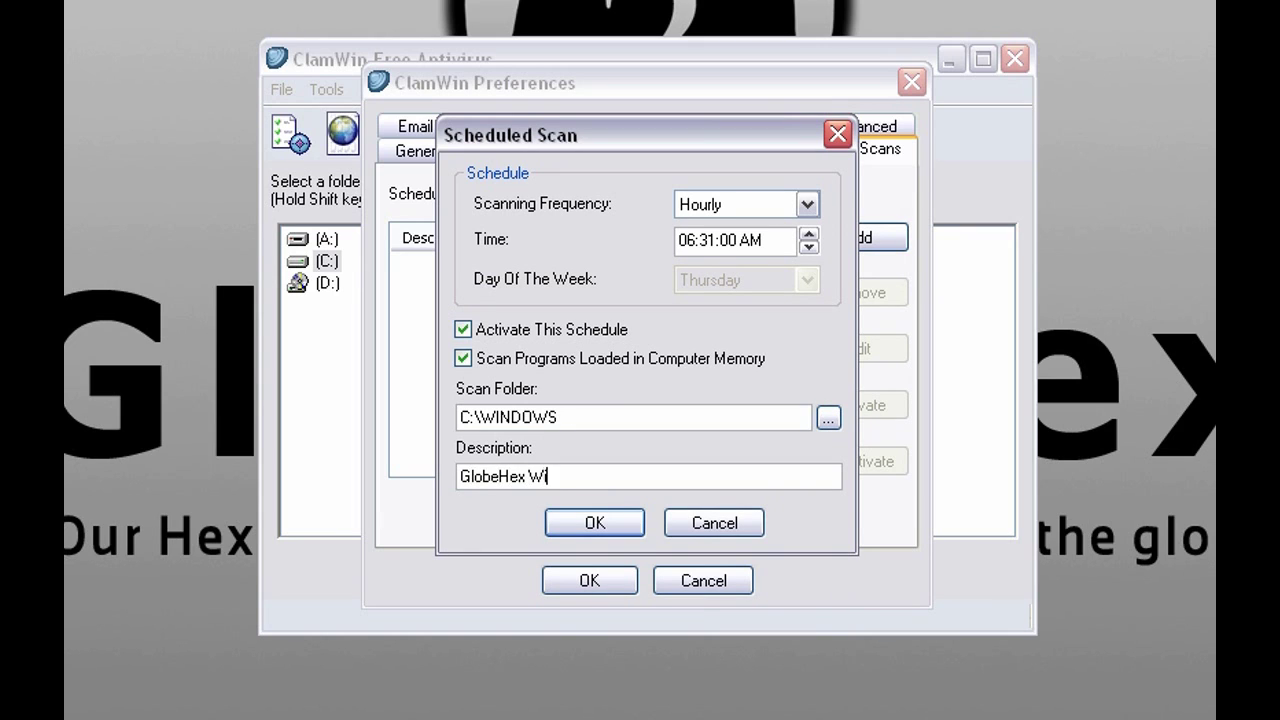
{"action": "type", "text": "indows"}
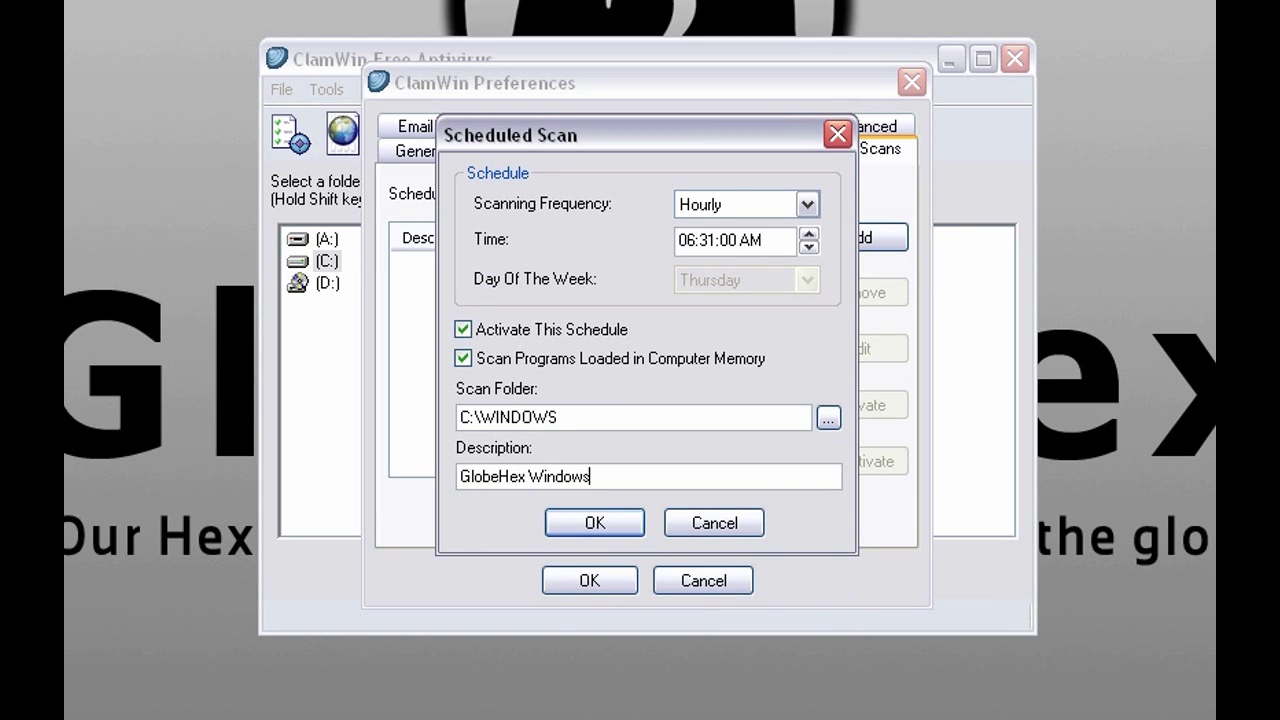
{"action": "left_click", "coordinate": [593, 528]}
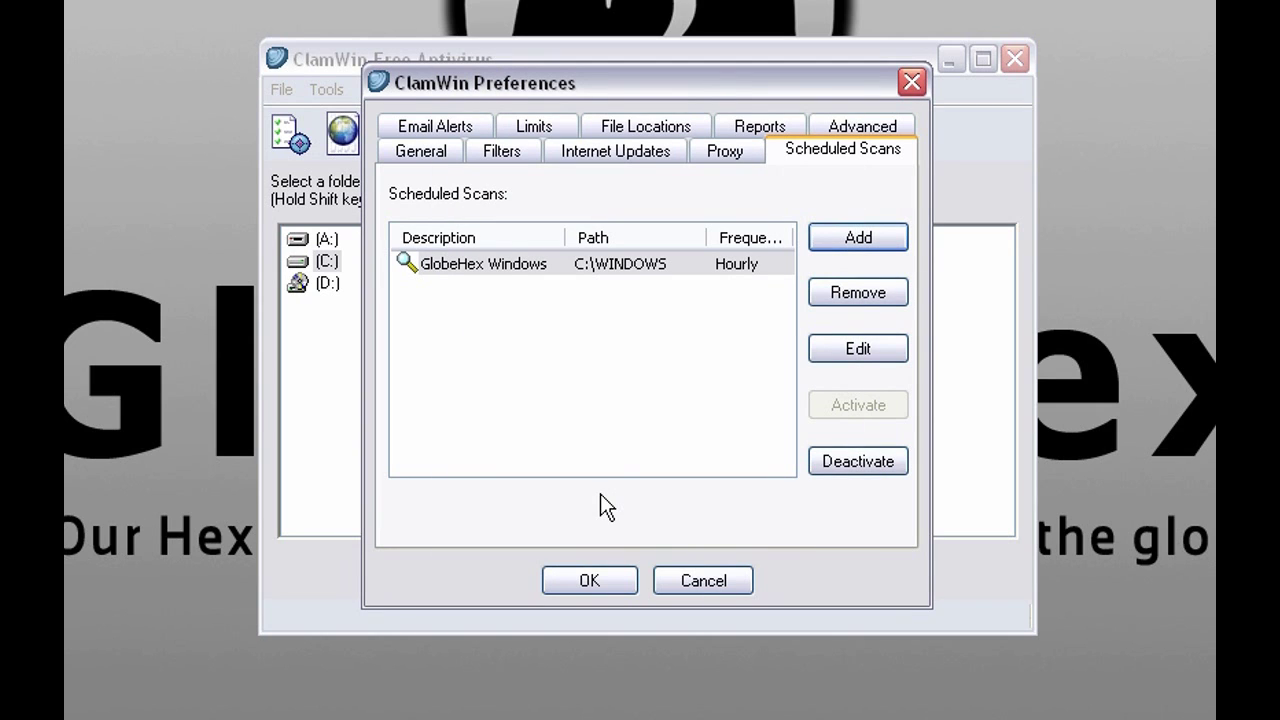
{"action": "left_click", "coordinate": [613, 410]}
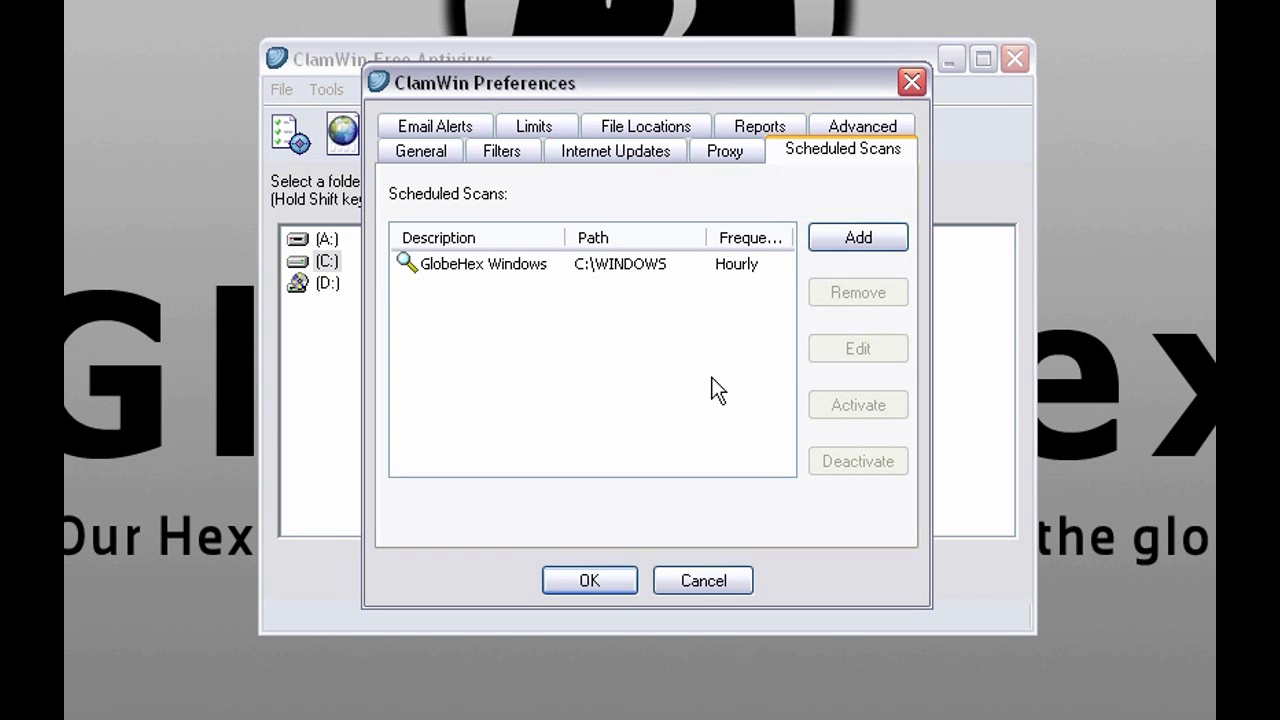
Step: Try the Normal scanner priority in the advanced preferences and set it back to Low
{"action": "left_click", "coordinate": [862, 128]}
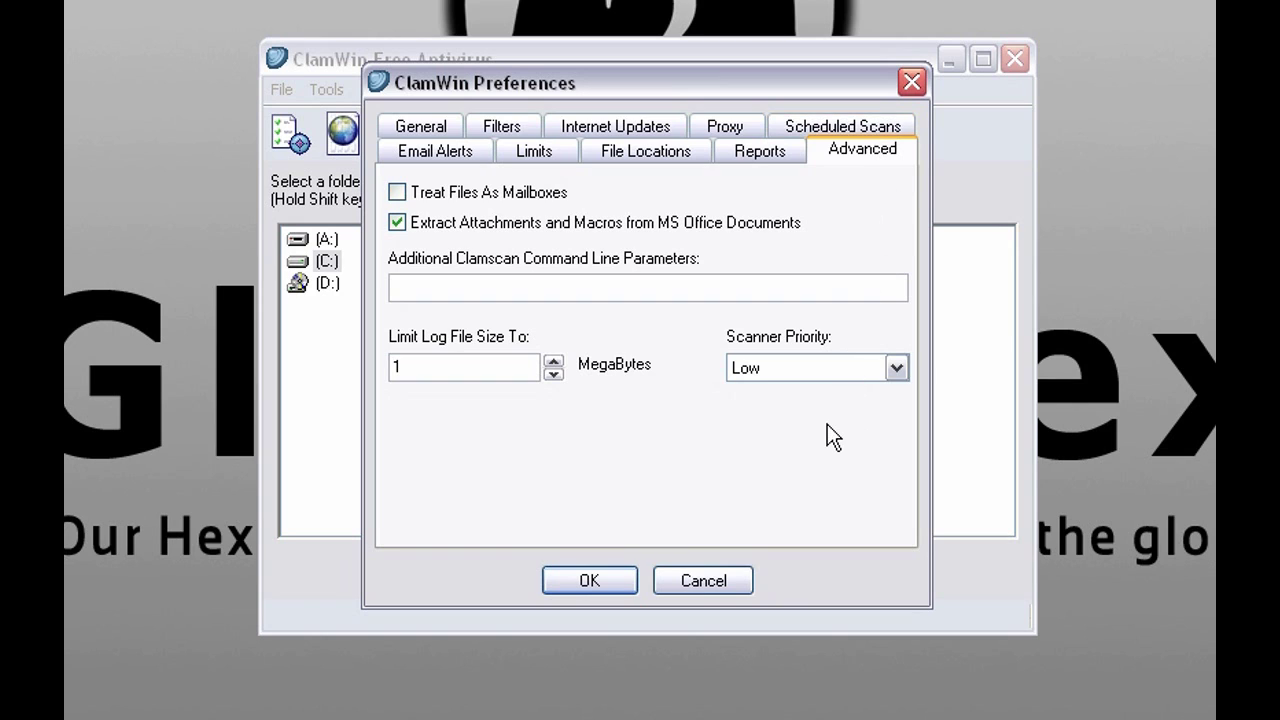
{"action": "left_click", "coordinate": [895, 370]}
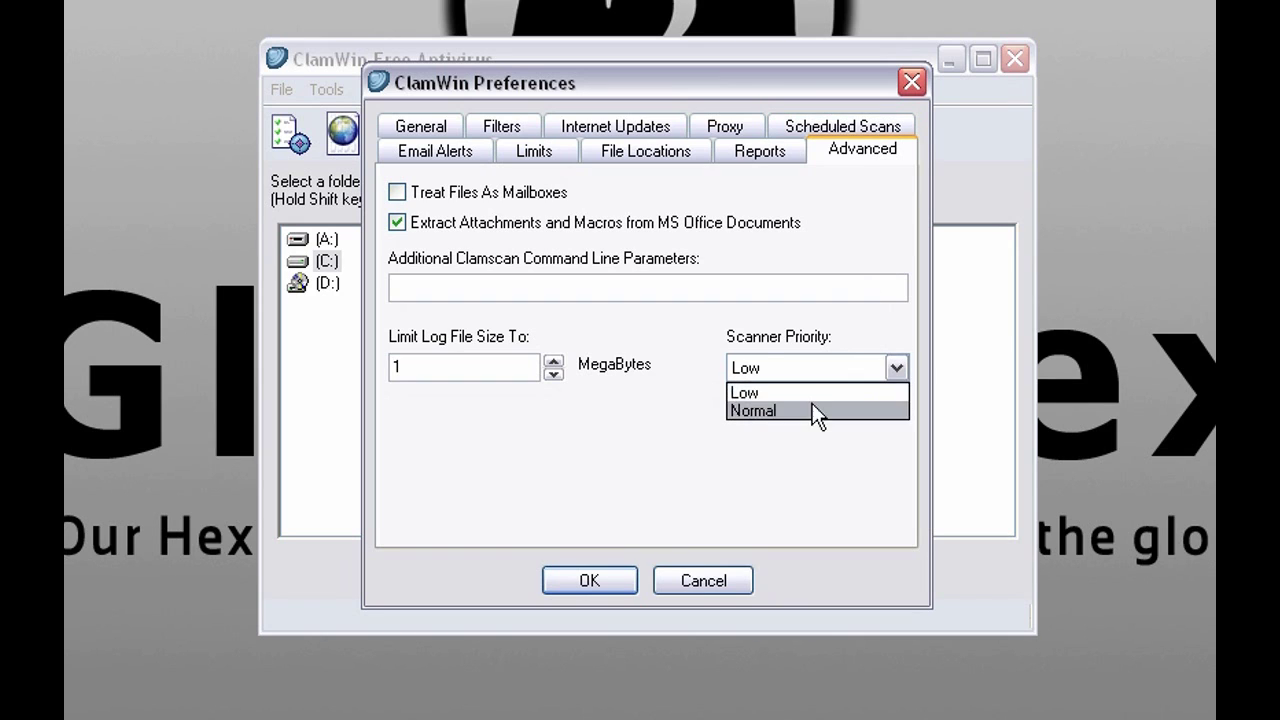
{"action": "left_click", "coordinate": [812, 445]}
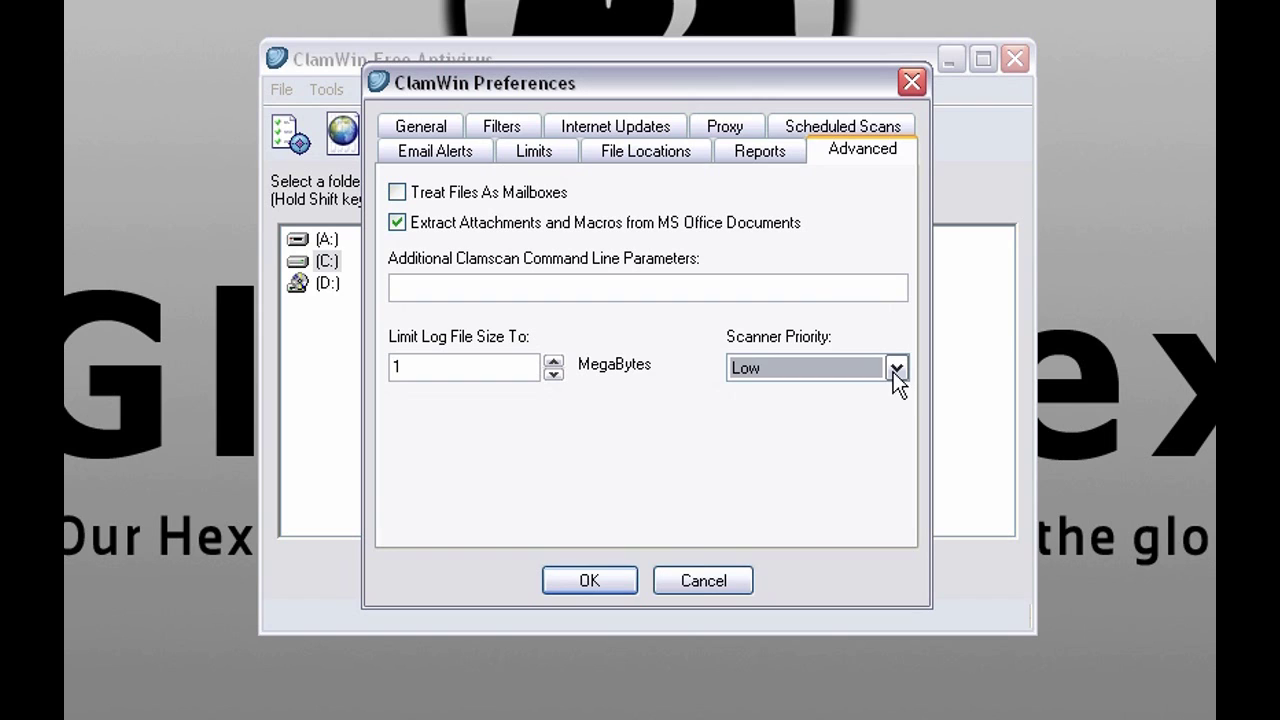
{"action": "left_click", "coordinate": [896, 370]}
{"action": "left_click", "coordinate": [822, 411]}
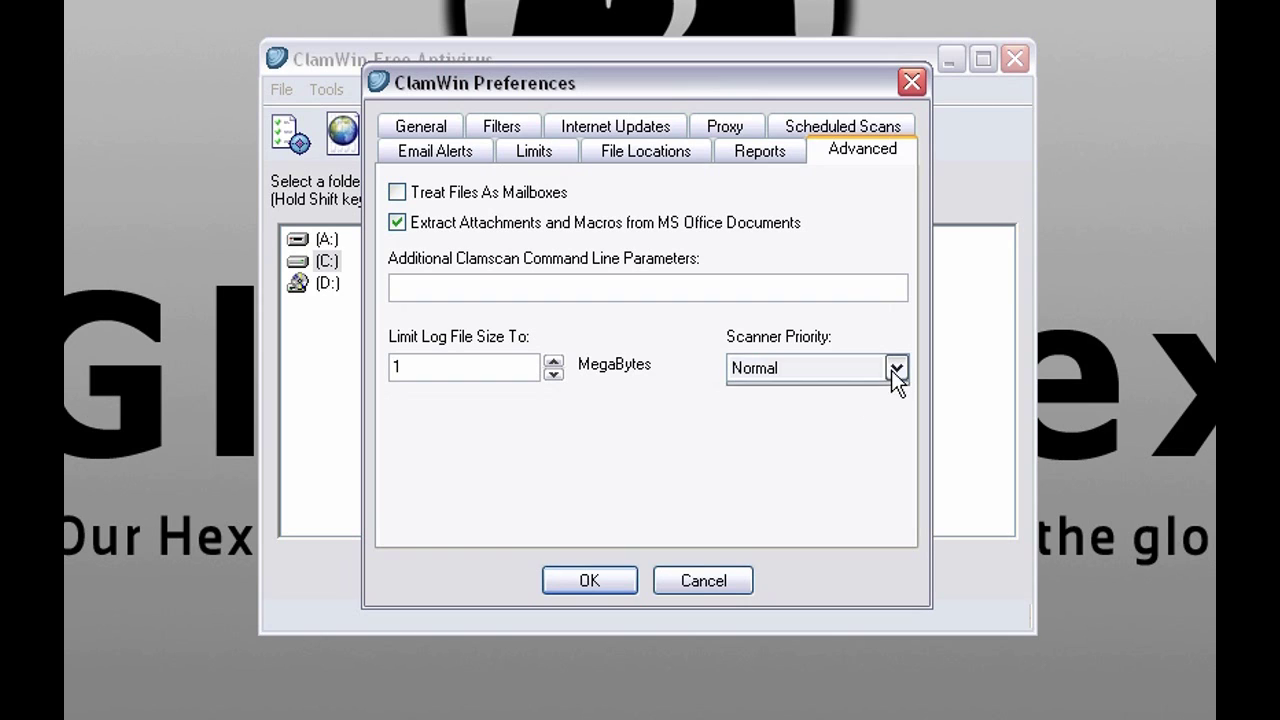
{"action": "left_click", "coordinate": [894, 370]}
{"action": "left_click", "coordinate": [860, 392]}
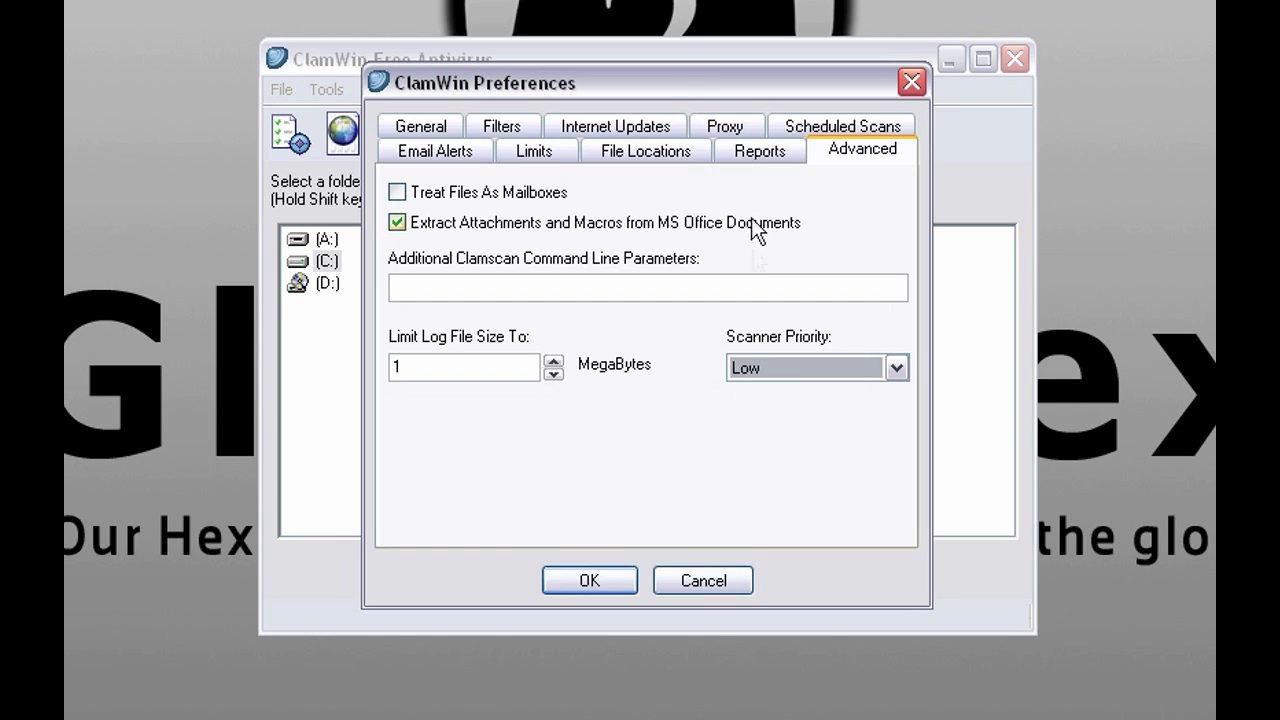
Step: Review the report, file location, limit and email alert settings, and save the preferences
{"action": "left_click", "coordinate": [772, 158]}
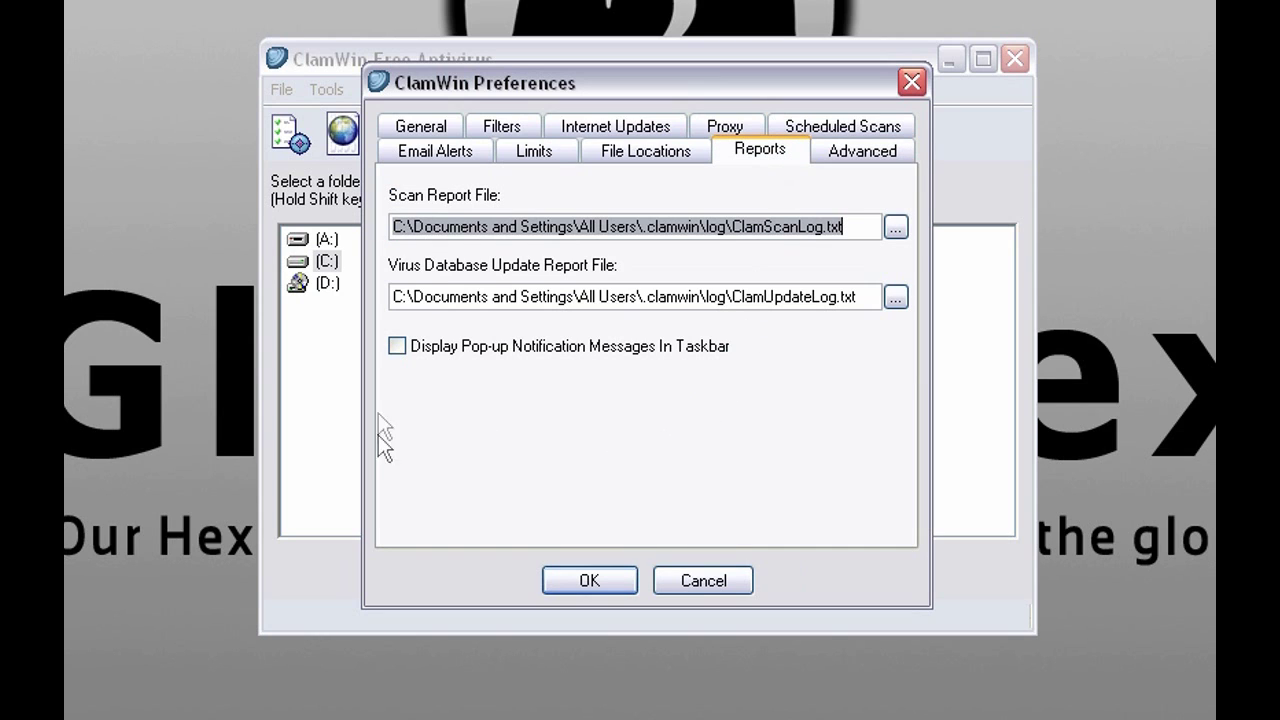
{"action": "left_click", "coordinate": [397, 348]}
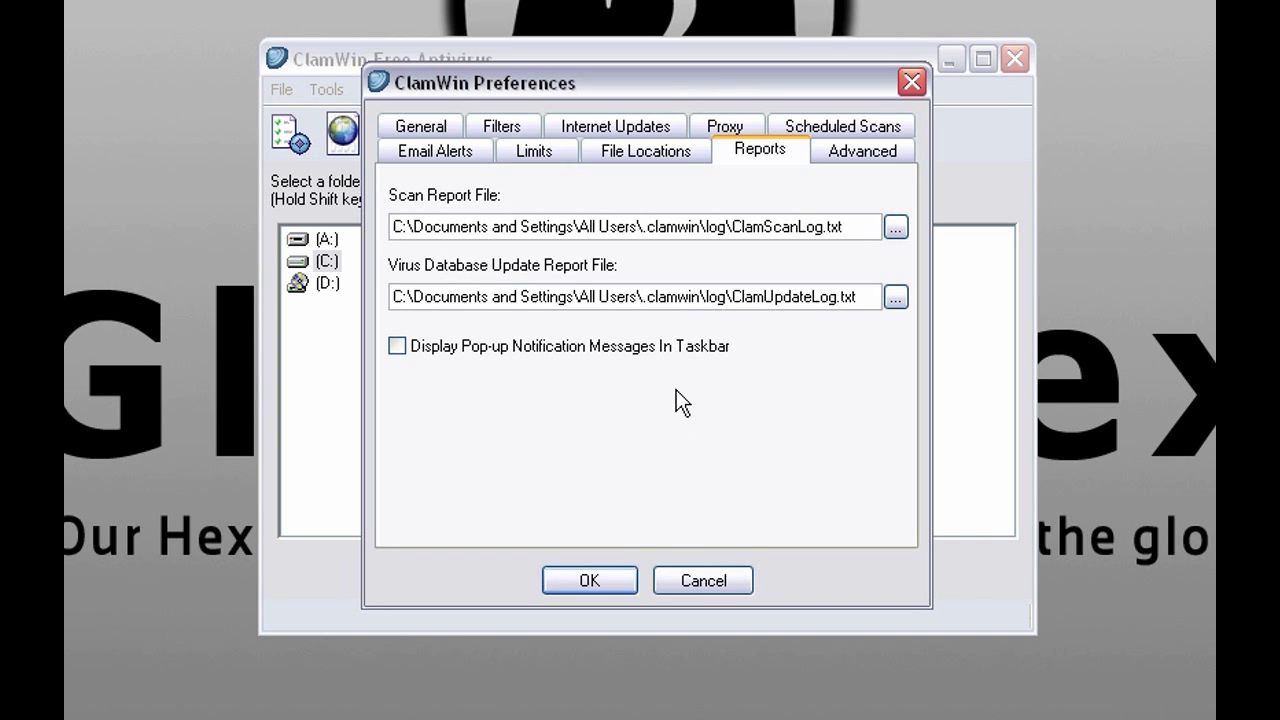
{"action": "left_click", "coordinate": [651, 153]}
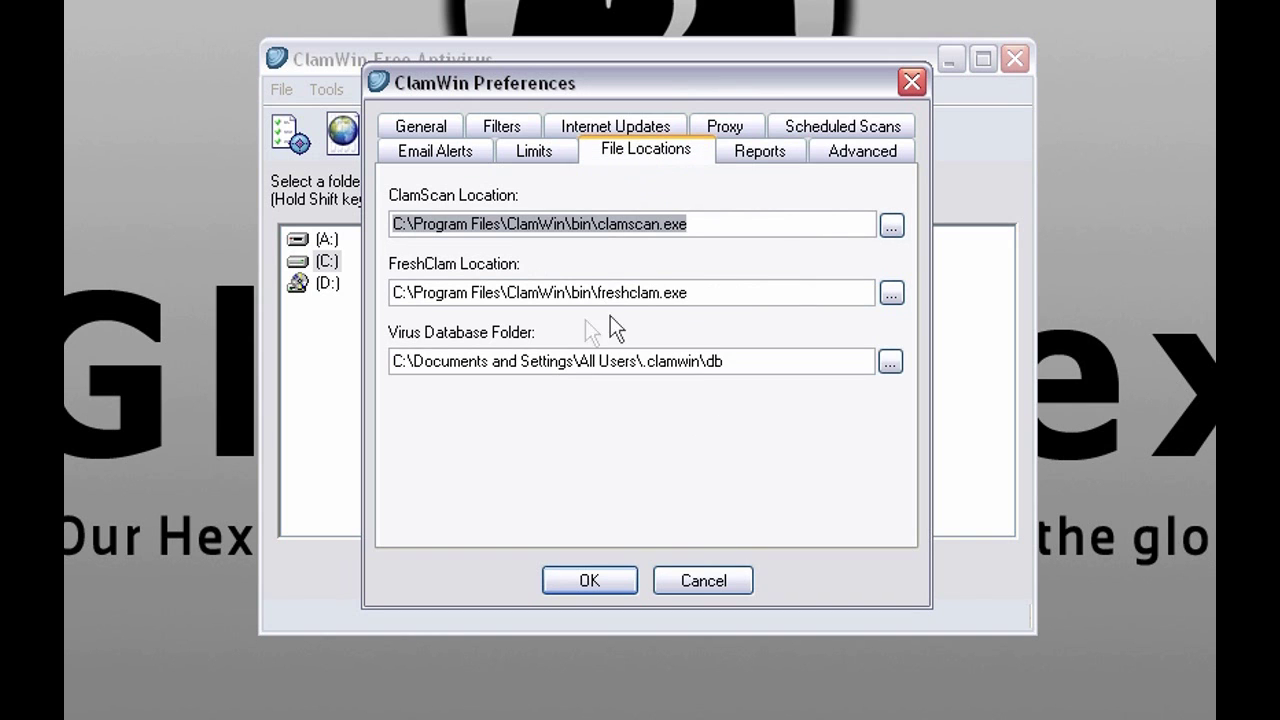
{"action": "left_click", "coordinate": [549, 156]}
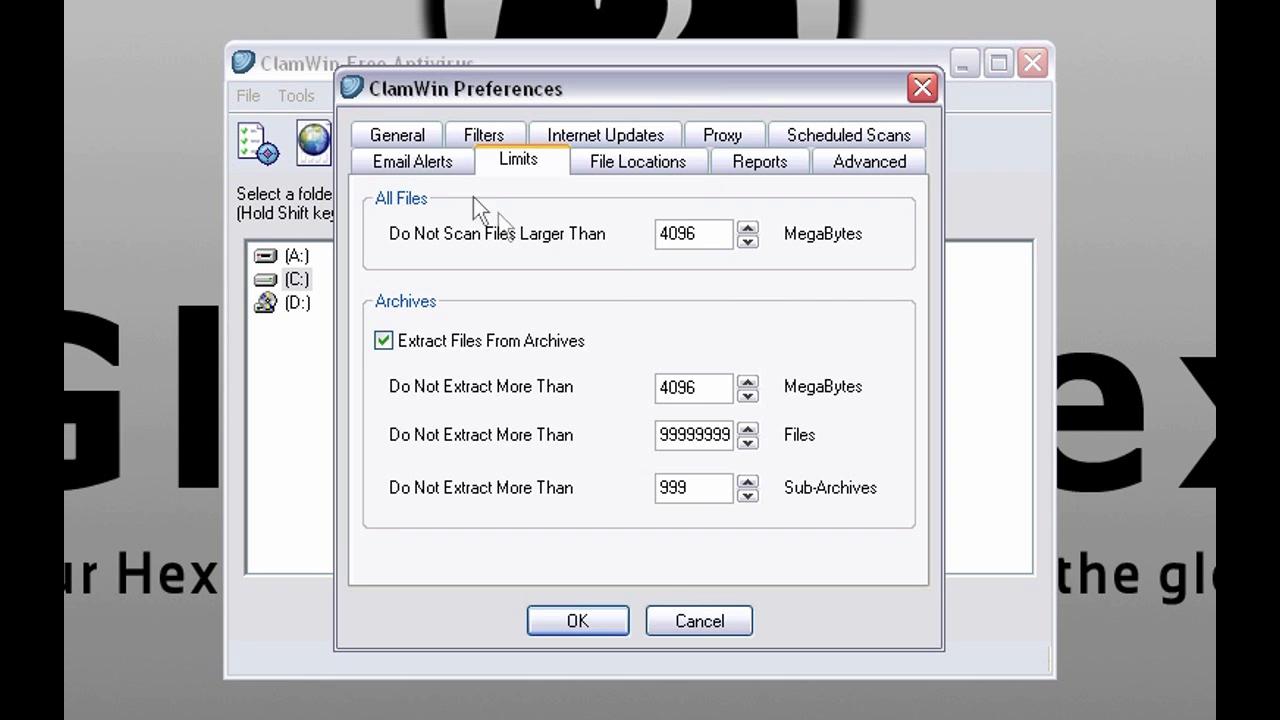
{"action": "left_click", "coordinate": [430, 172]}
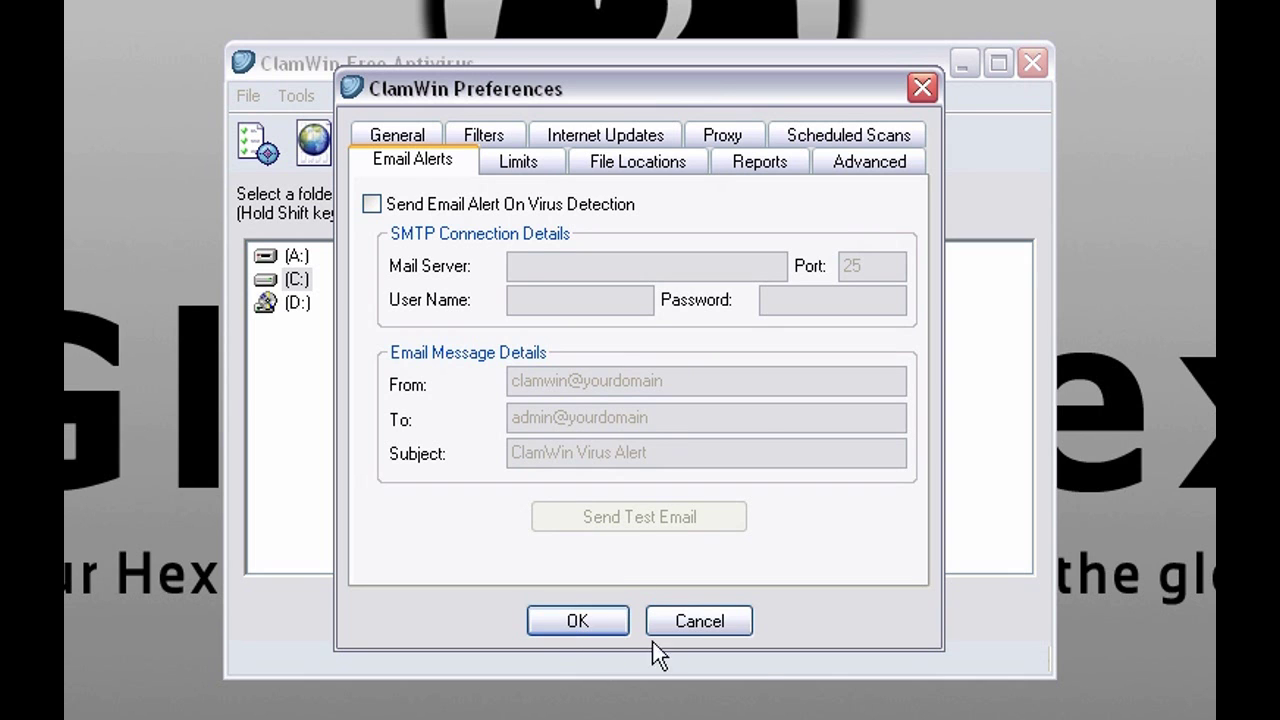
{"action": "left_click", "coordinate": [578, 622]}
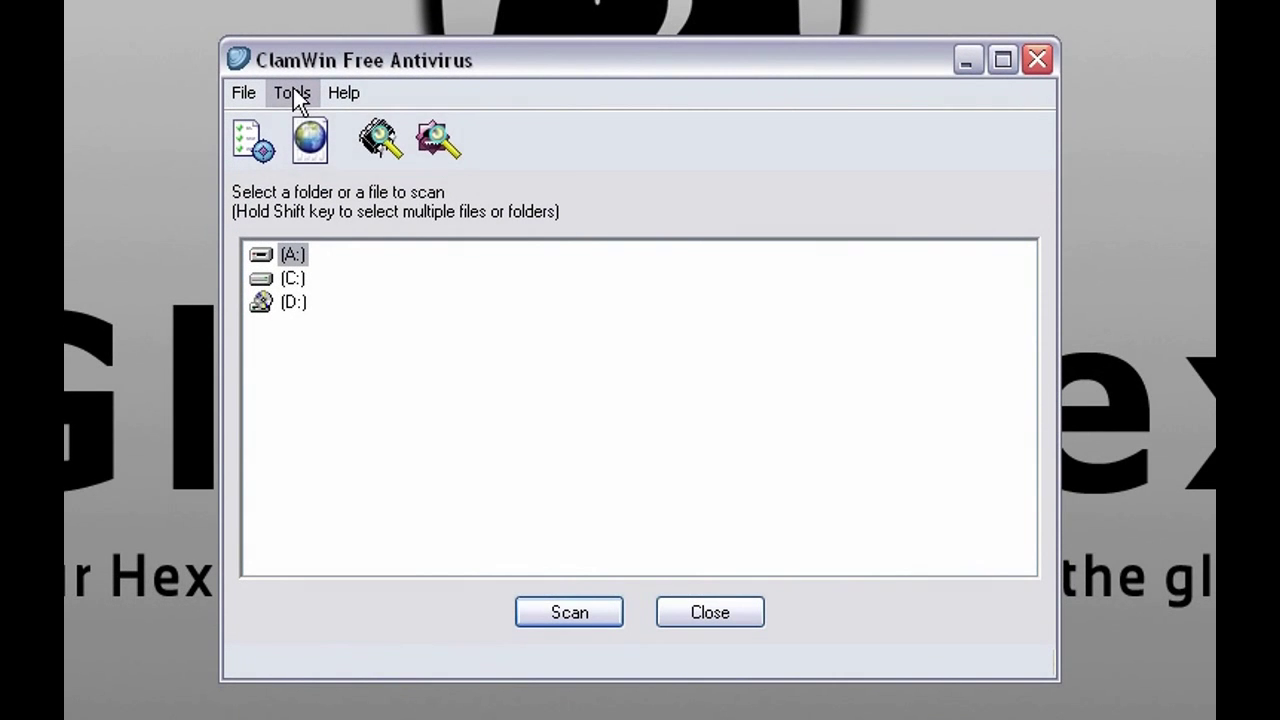
Step: Display the virus database update report, read through its recent update entries, and close it
{"action": "left_click", "coordinate": [293, 90]}
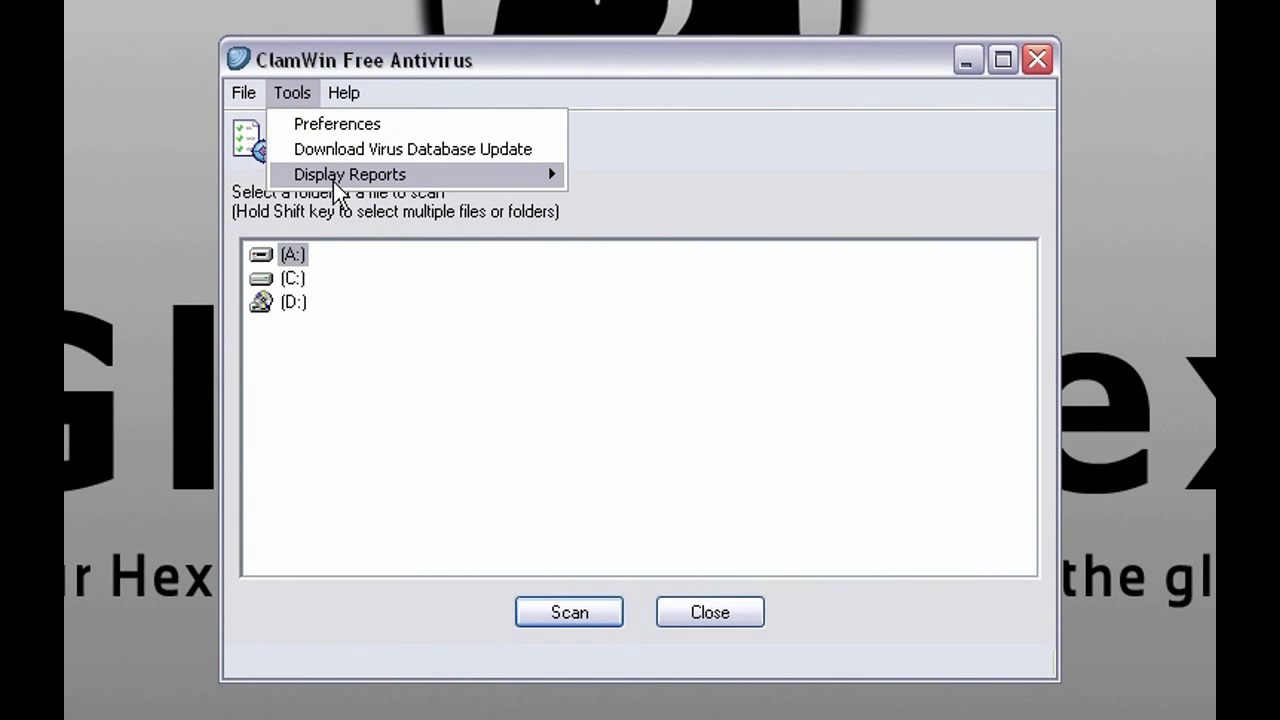
{"action": "mouse_move", "coordinate": [340, 176]}
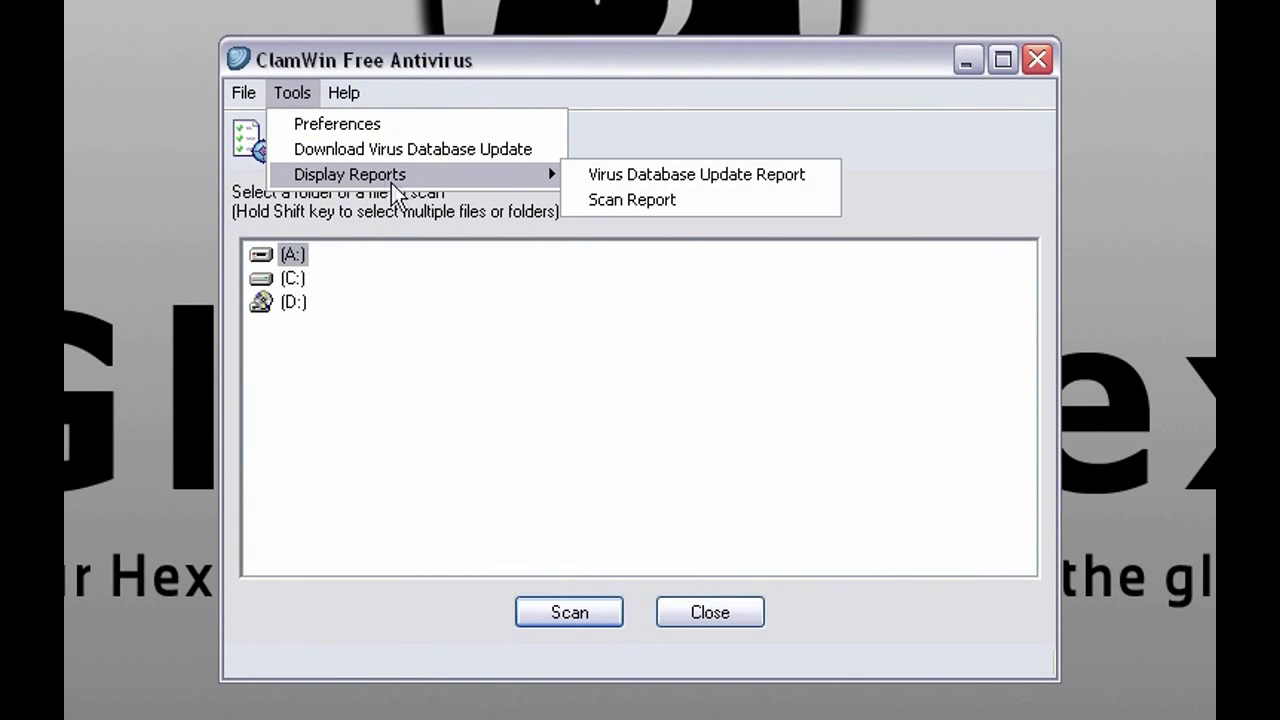
{"action": "left_click", "coordinate": [752, 176]}
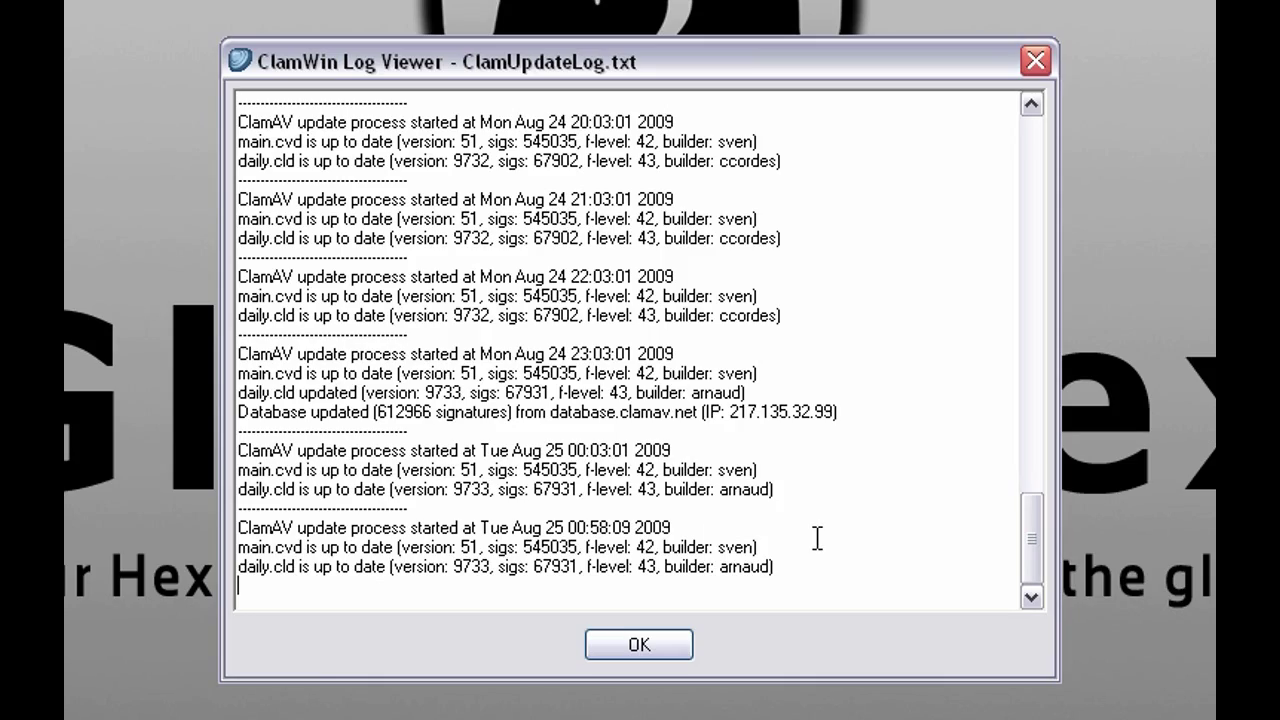
{"action": "scroll", "coordinate": [826, 554], "scroll_direction": "up", "scroll_amount": 5}
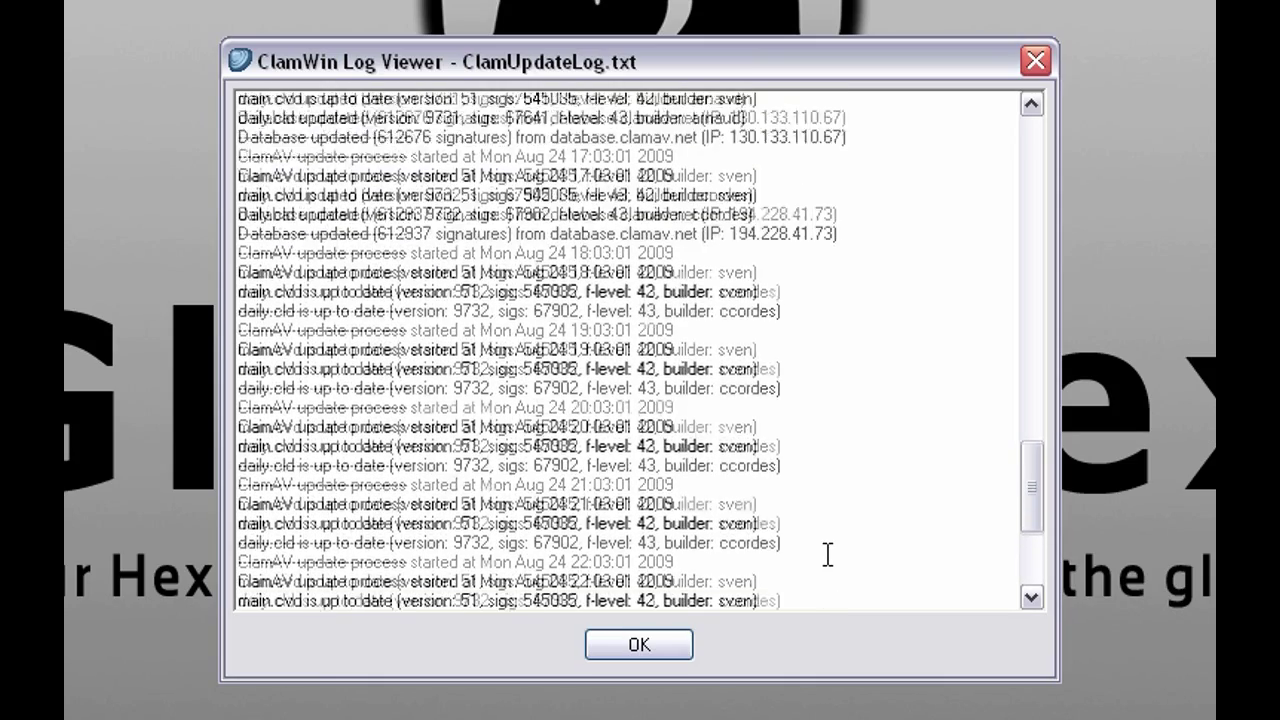
{"action": "scroll", "coordinate": [826, 554], "scroll_direction": "up", "scroll_amount": 5}
{"action": "scroll", "coordinate": [823, 563], "scroll_direction": "down", "scroll_amount": 10}
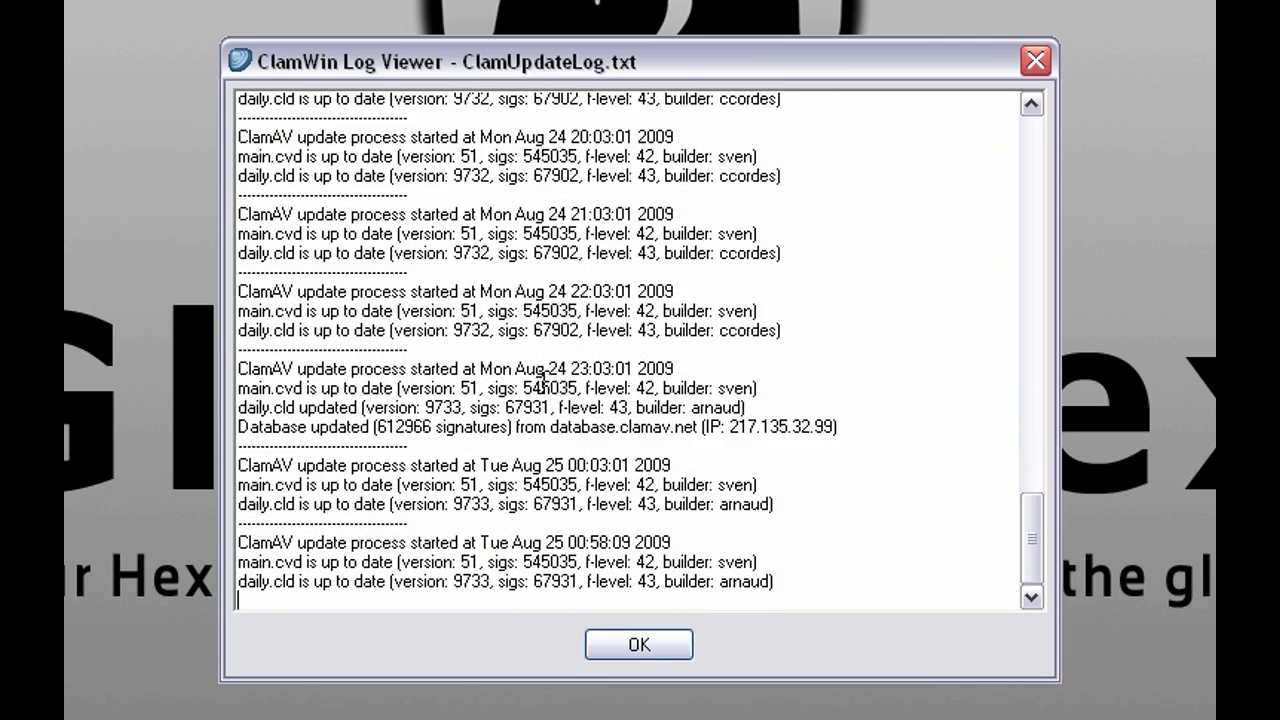
{"action": "left_click", "coordinate": [638, 648]}
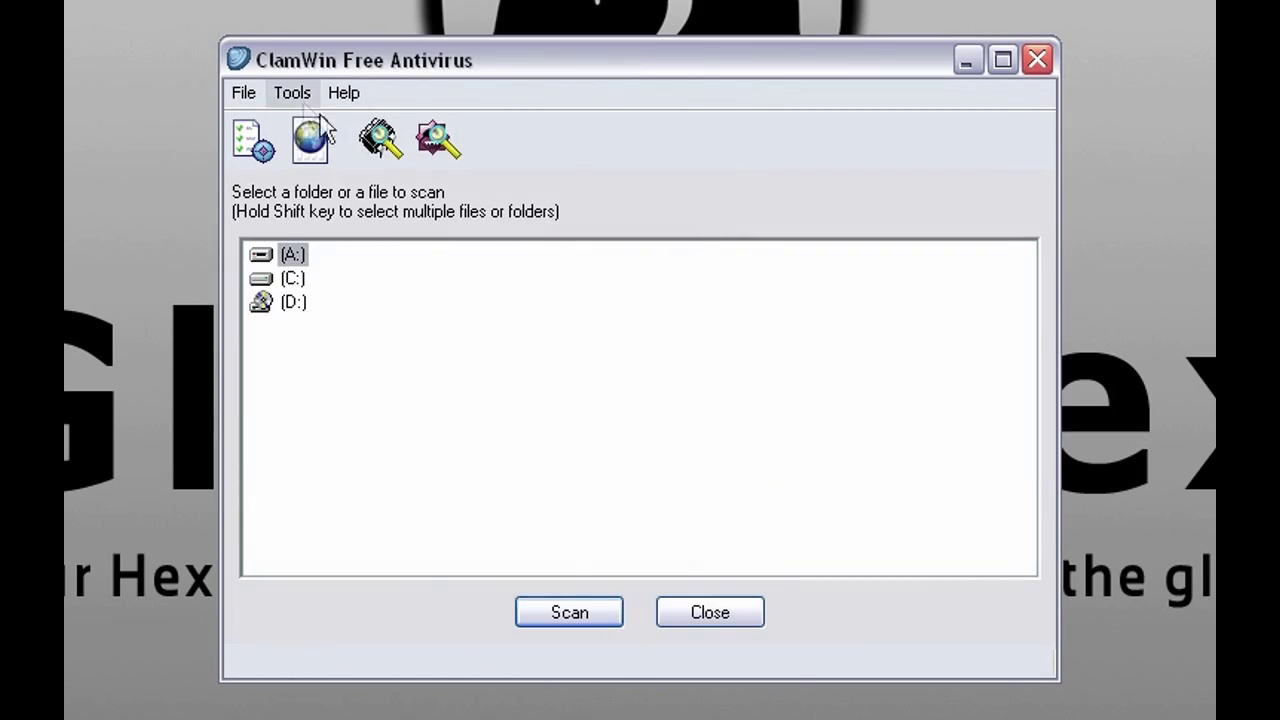
Step: Display the scan report, examine its excluded files and scan summary, and close it
{"action": "left_click", "coordinate": [292, 92]}
{"action": "mouse_move", "coordinate": [516, 174]}
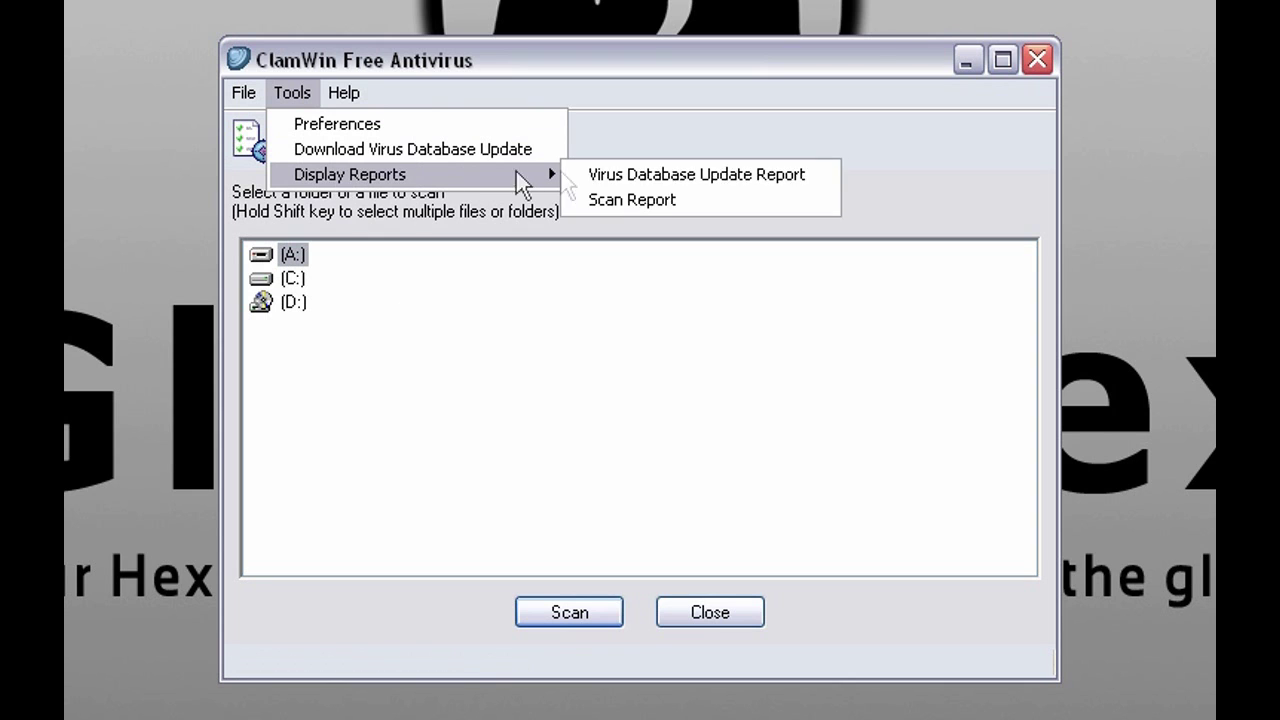
{"action": "left_click", "coordinate": [633, 202]}
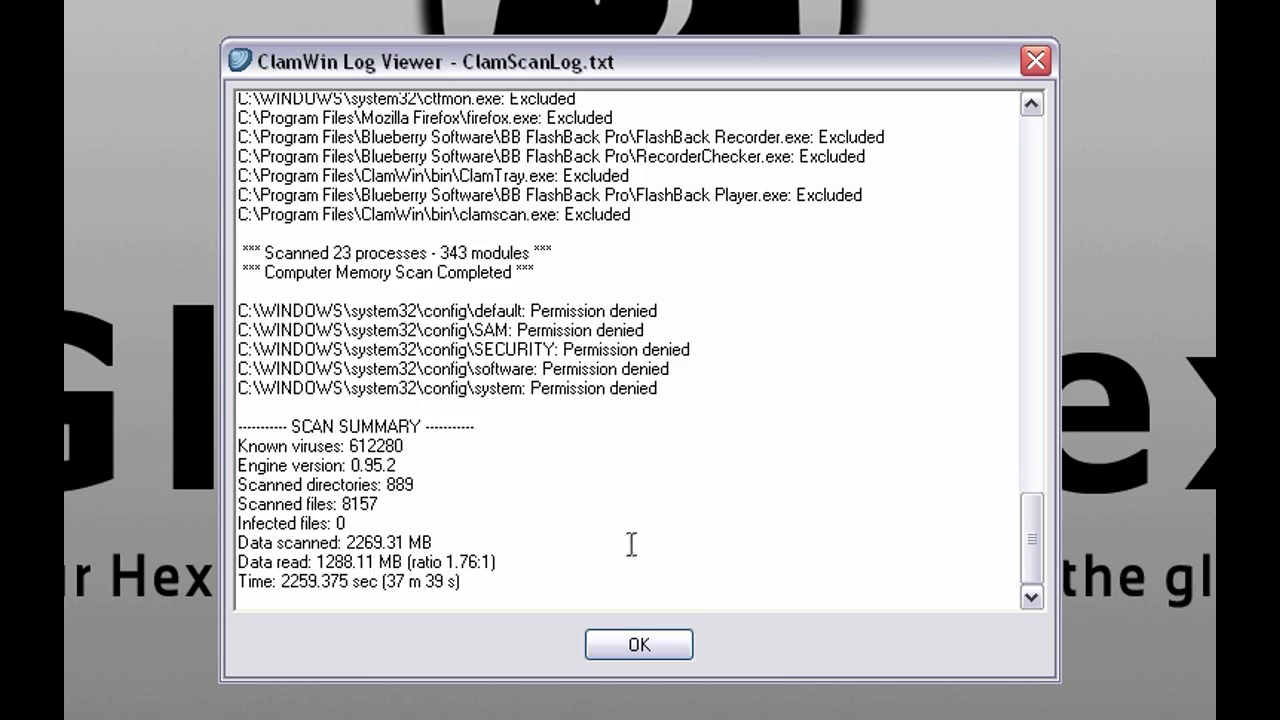
{"action": "scroll", "coordinate": [629, 543], "scroll_direction": "up", "scroll_amount": 5}
{"action": "scroll", "coordinate": [629, 543], "scroll_direction": "down", "scroll_amount": 5}
{"action": "left_click", "coordinate": [625, 645]}
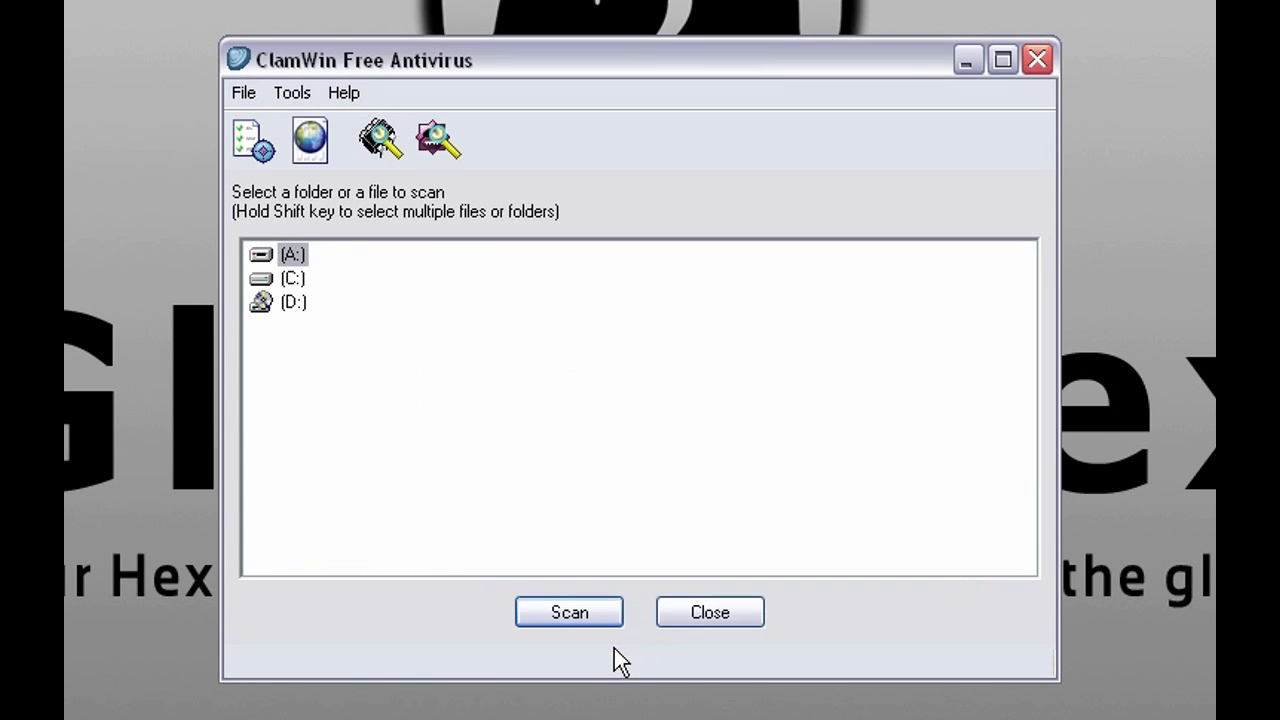
Step: Display the program's About information, check its version and virus database details, and close it
{"action": "left_click", "coordinate": [343, 93]}
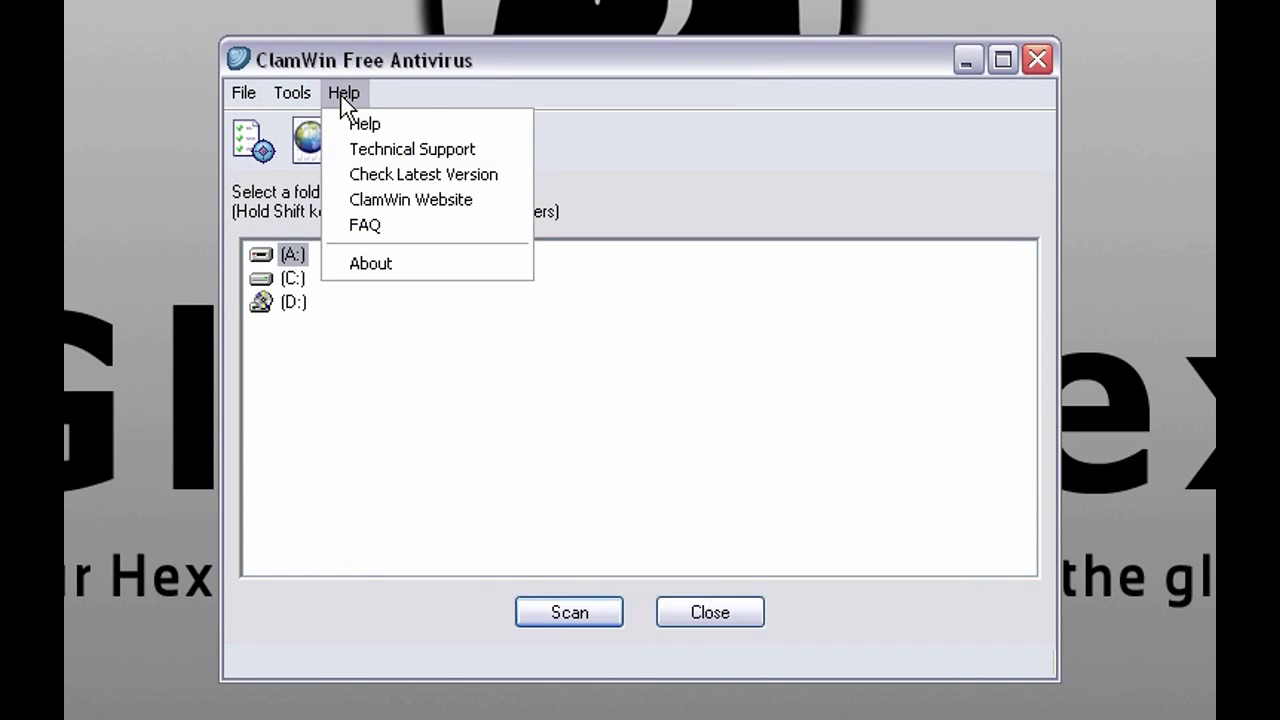
{"action": "left_click", "coordinate": [364, 269]}
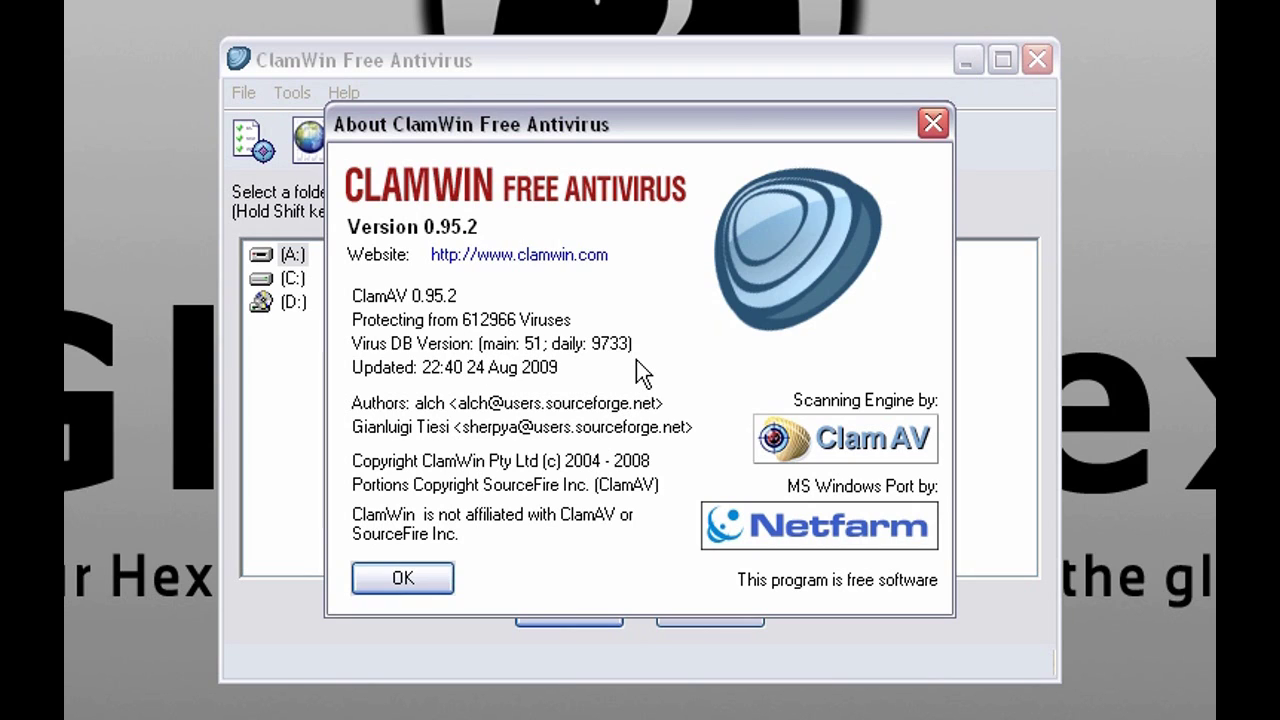
{"action": "left_click", "coordinate": [391, 581]}
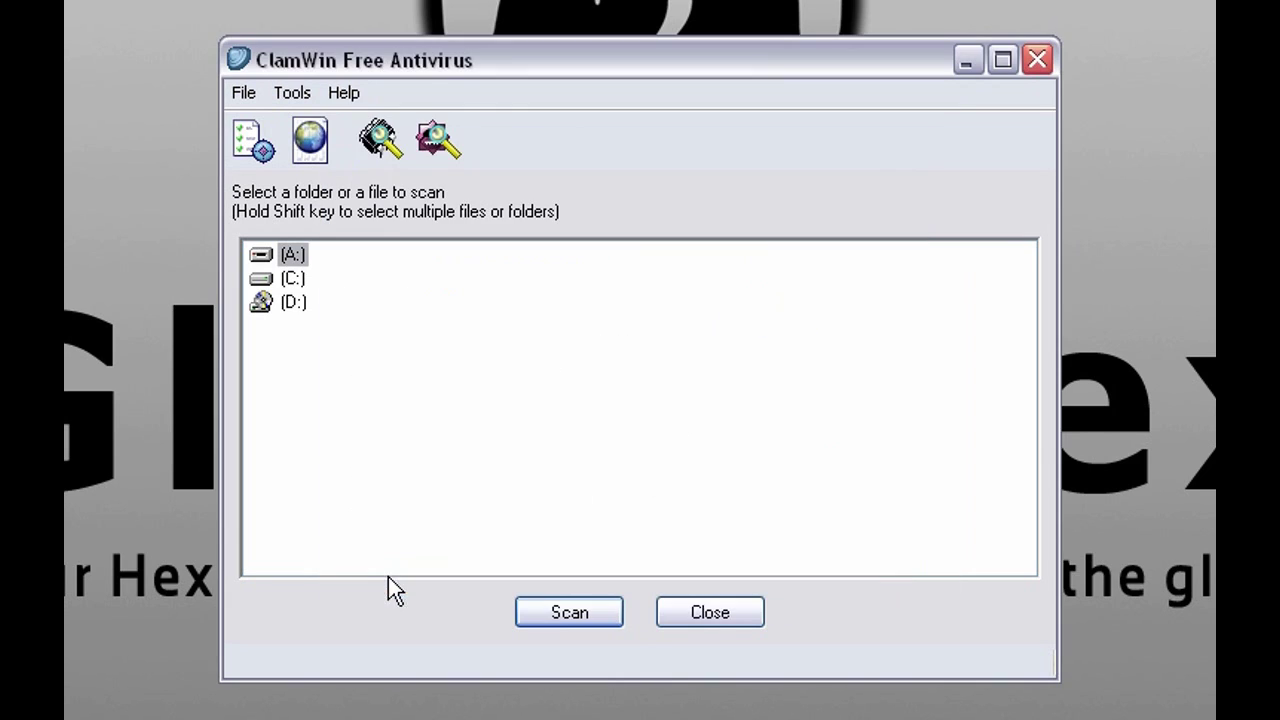
Step: Open the ClamWin help manual and display its Advanced Operations topic
{"action": "left_click", "coordinate": [337, 96]}
{"action": "left_click", "coordinate": [381, 137]}
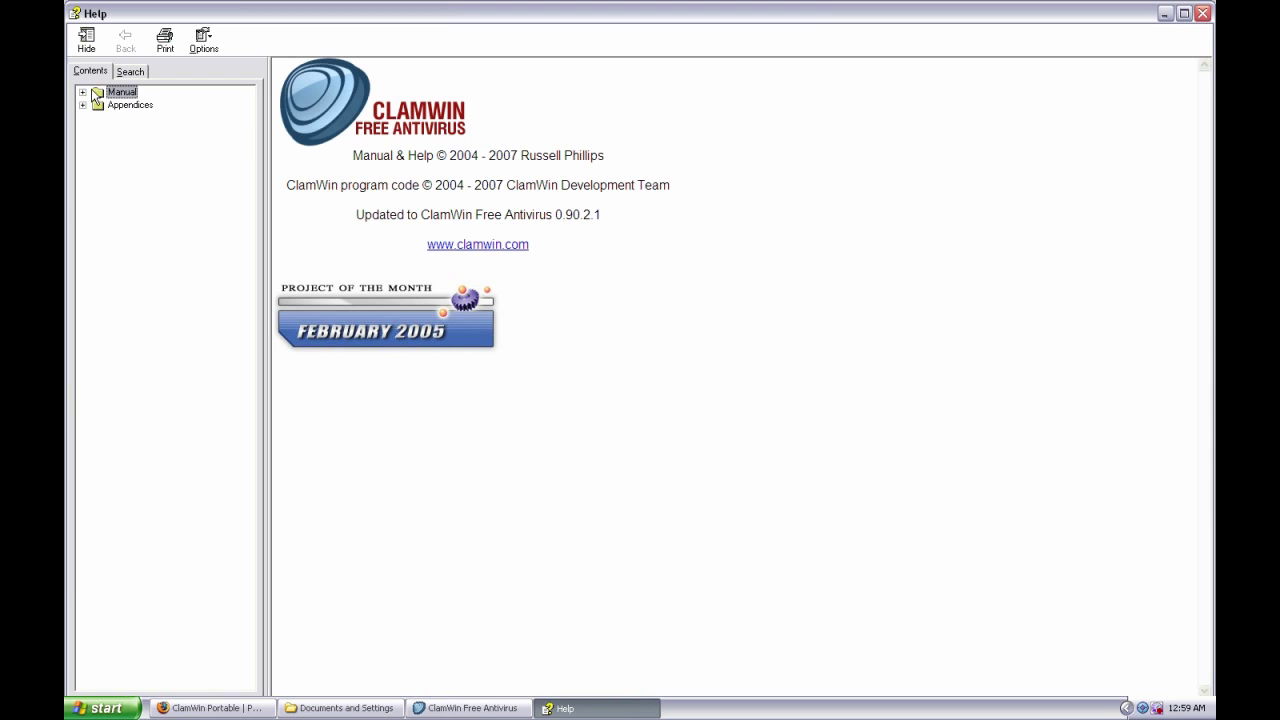
{"action": "left_click", "coordinate": [94, 92]}
{"action": "left_click", "coordinate": [160, 157]}
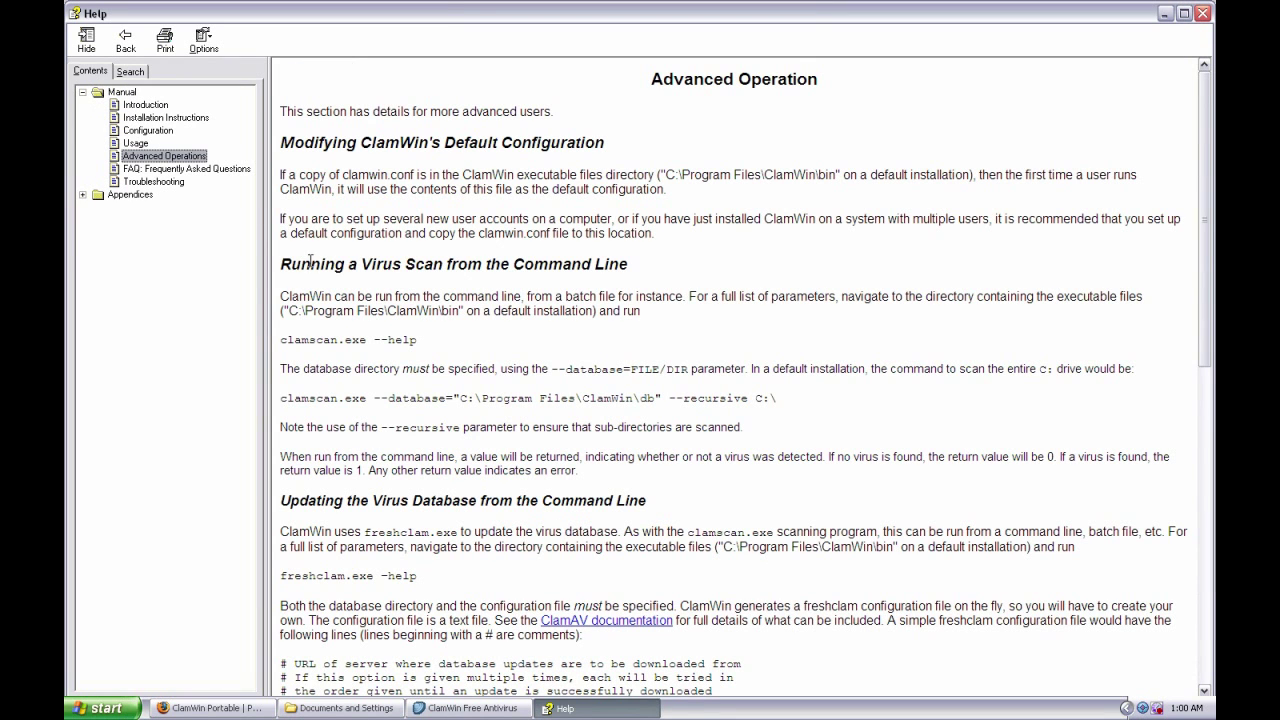
Step: Examine the manual's section on running a virus scan from the command line, including the clamscan.exe command for the entire C: drive, and close the help
{"action": "left_click_drag", "start_coordinate": [282, 264], "coordinate": [630, 264]}
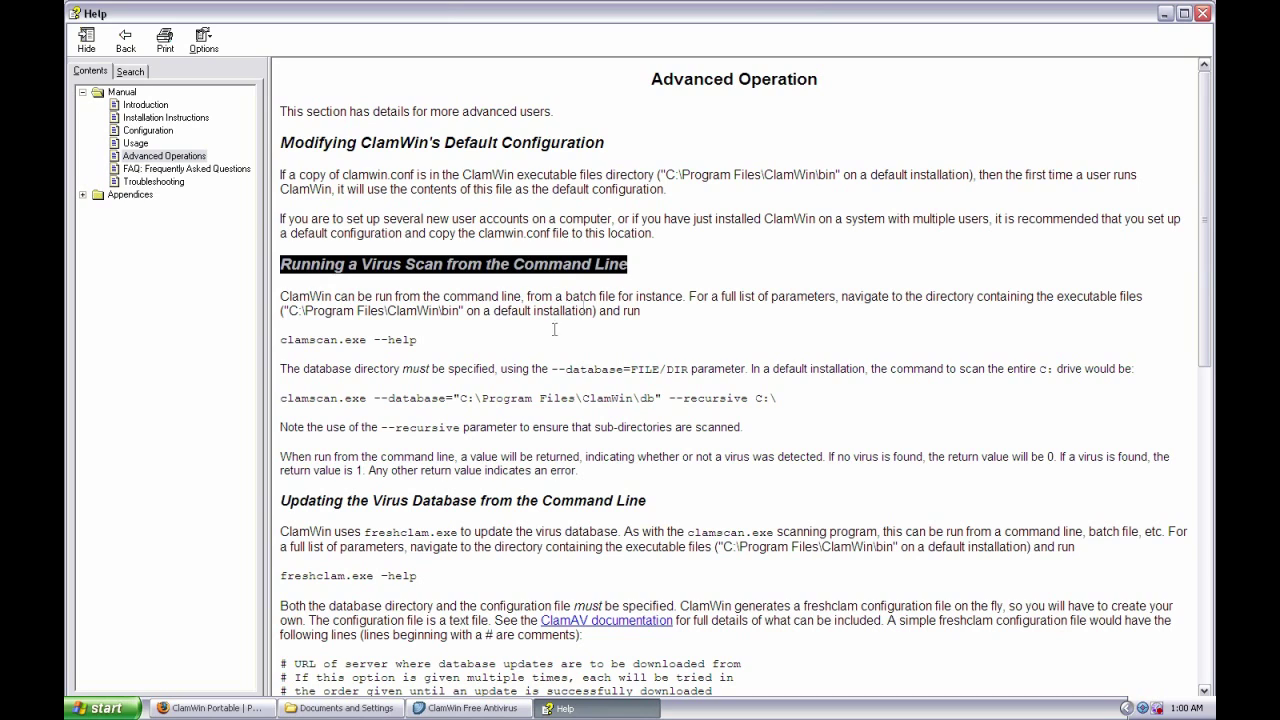
{"action": "left_click_drag", "start_coordinate": [281, 398], "coordinate": [785, 400]}
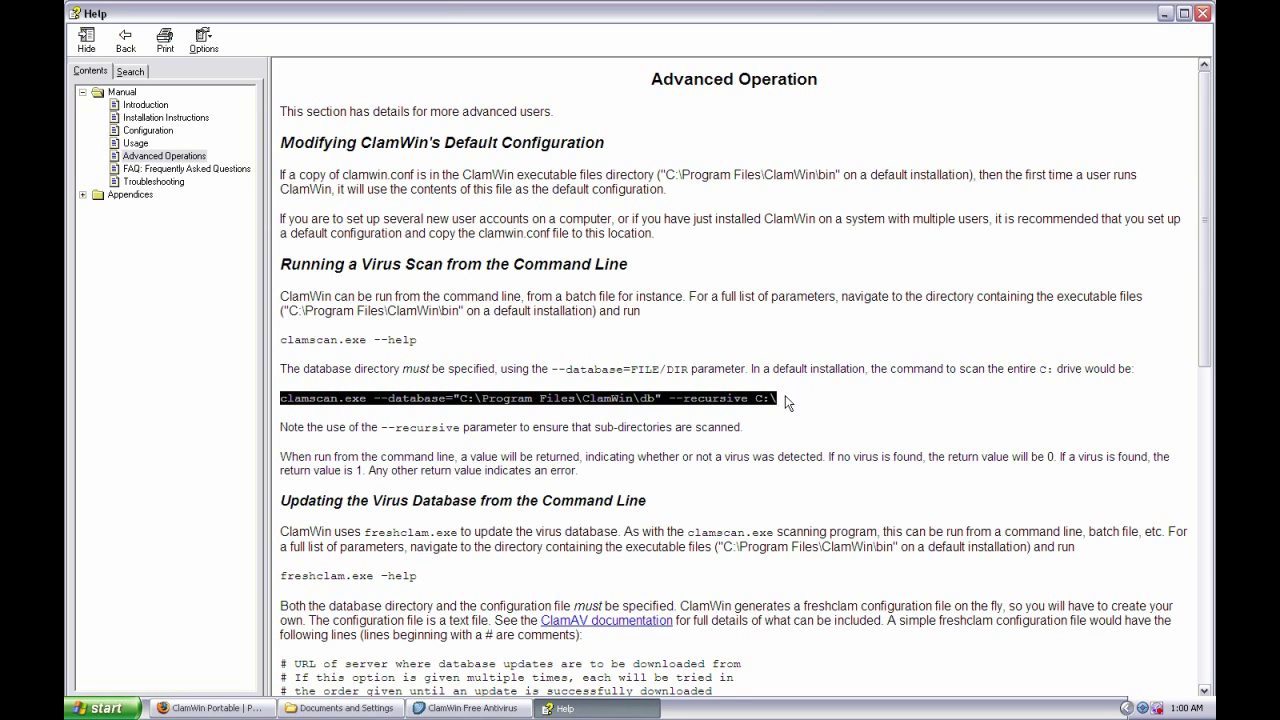
{"action": "left_click", "coordinate": [863, 413]}
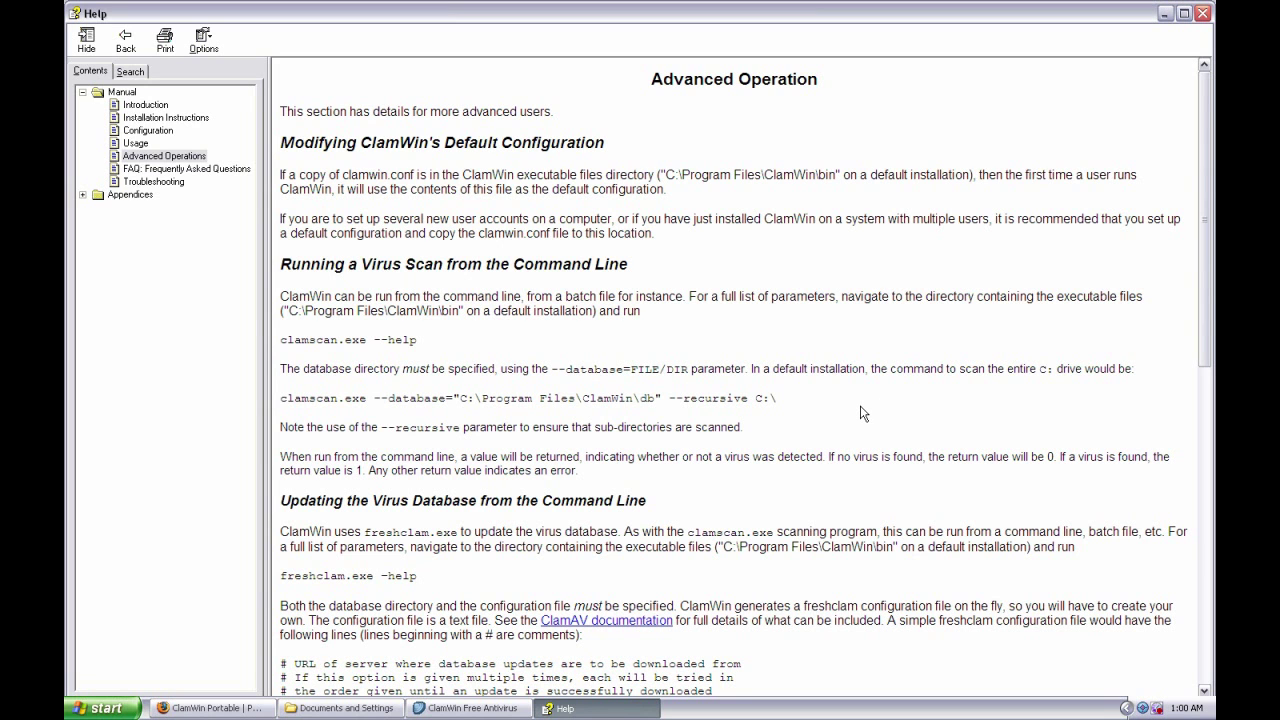
{"action": "scroll", "coordinate": [720, 418], "scroll_direction": "down", "scroll_amount": 1}
{"action": "scroll", "coordinate": [570, 415], "scroll_direction": "up", "scroll_amount": 1}
{"action": "left_click", "coordinate": [1205, 14]}
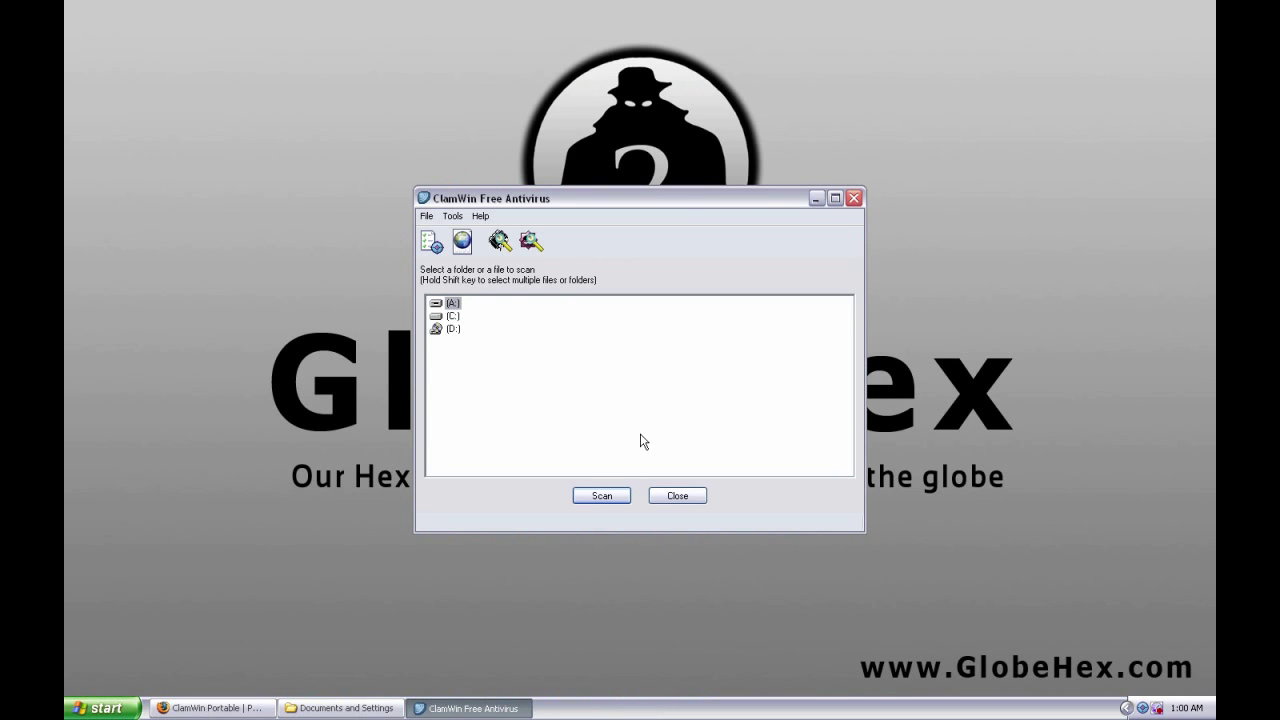